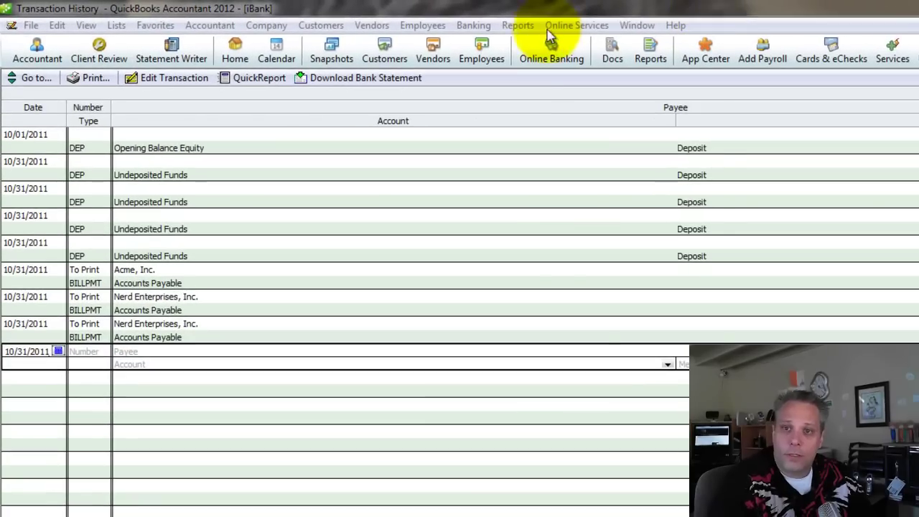
# - Open the 2,500.00 Nerd Enterprises BILLPMT and widen the Pay column of its bills list
pyautogui.click(313, 16)
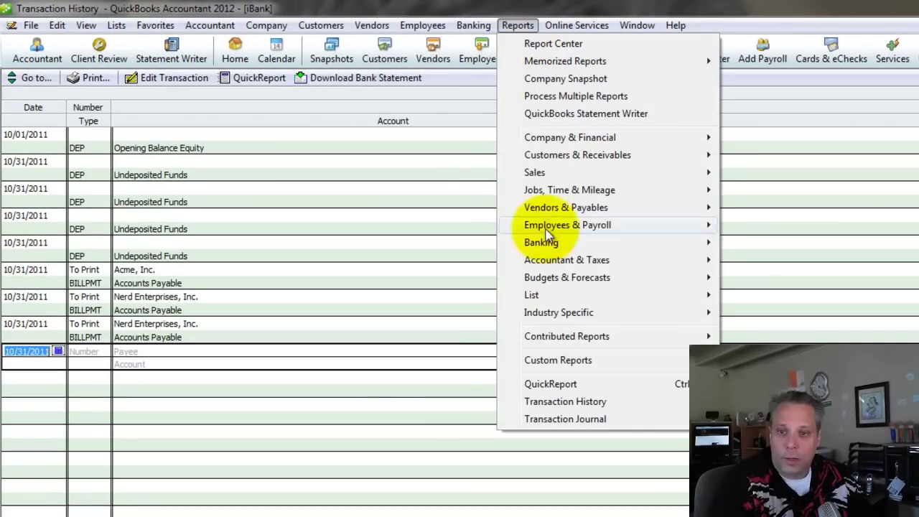
pyautogui.click(458, 7)
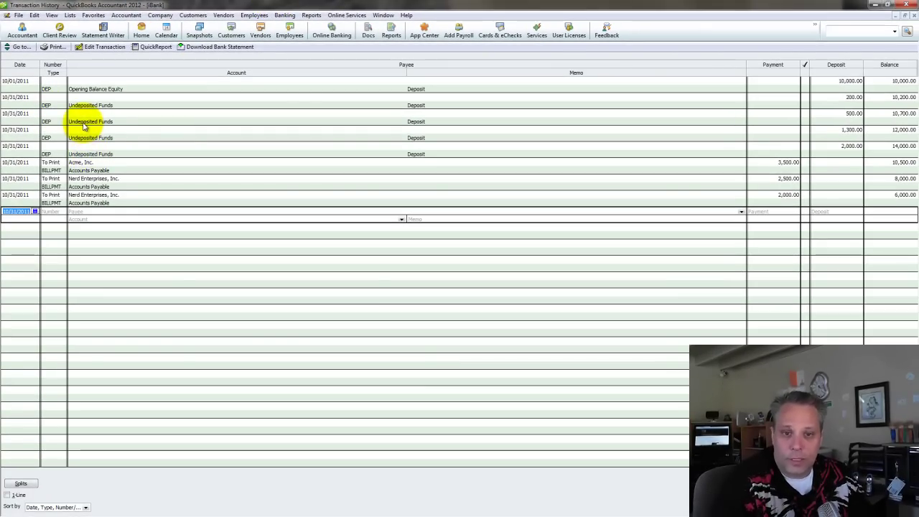
pyautogui.click(86, 182)
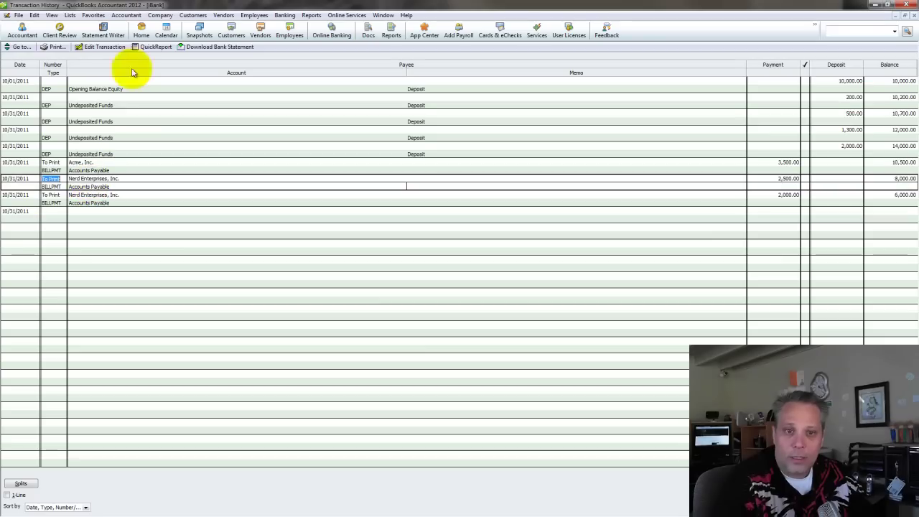
pyautogui.click(113, 47)
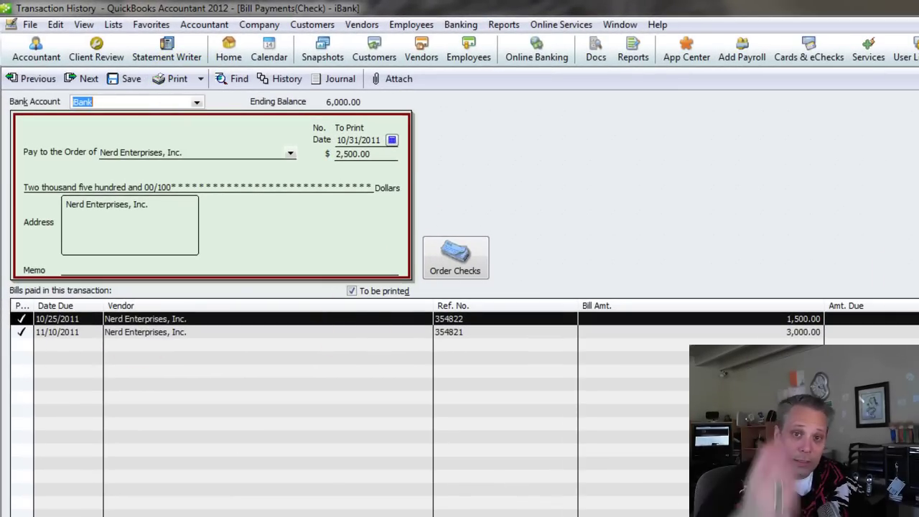
pyautogui.moveTo(34, 305); pyautogui.dragTo(119, 315)
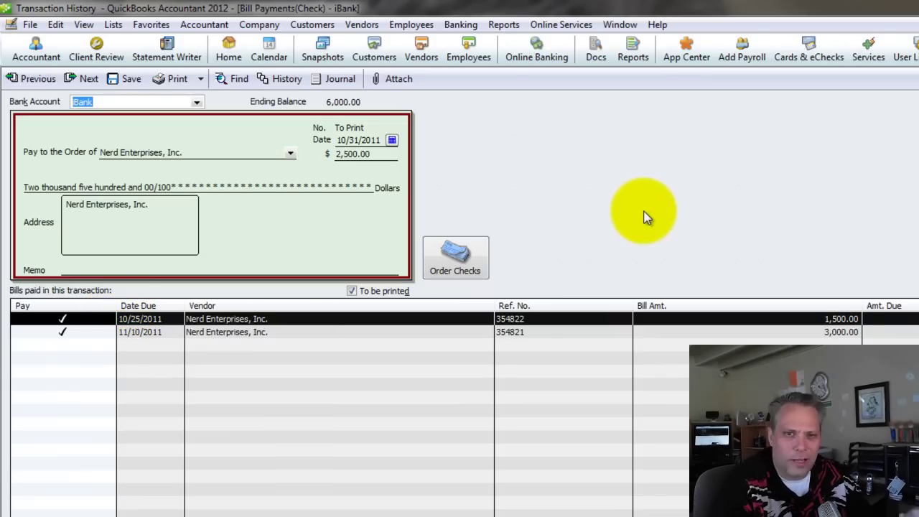
# - Show this bill payment's history, listing bills 354821 and 354822
pyautogui.click(282, 80)
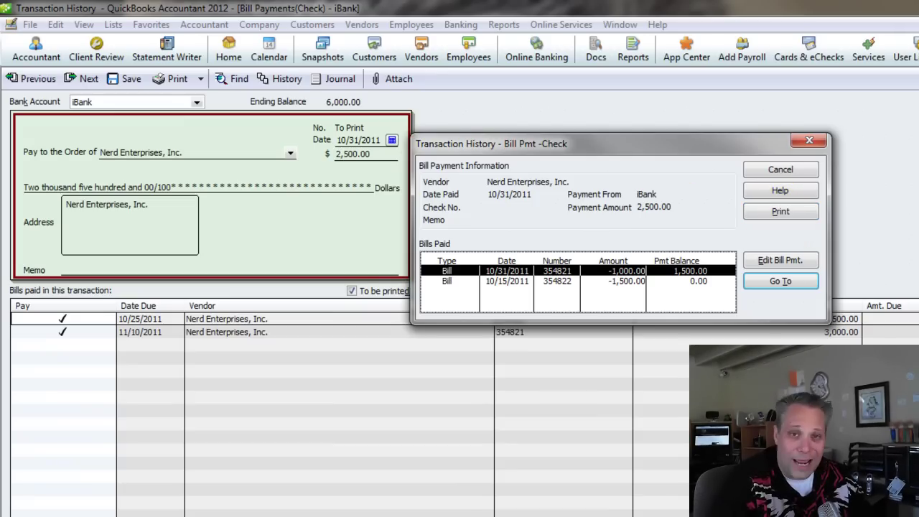
pyautogui.hotkey('alt', 'Tab')
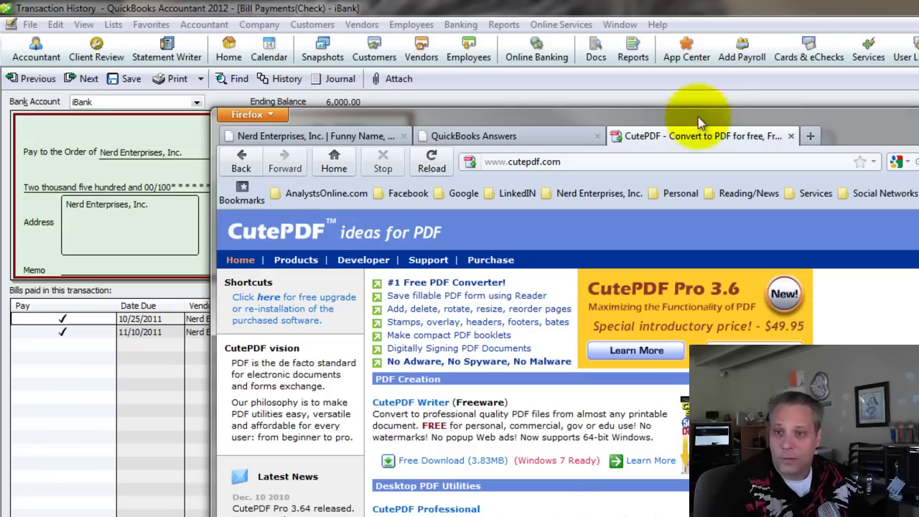
pyautogui.doubleClick(912, 114)
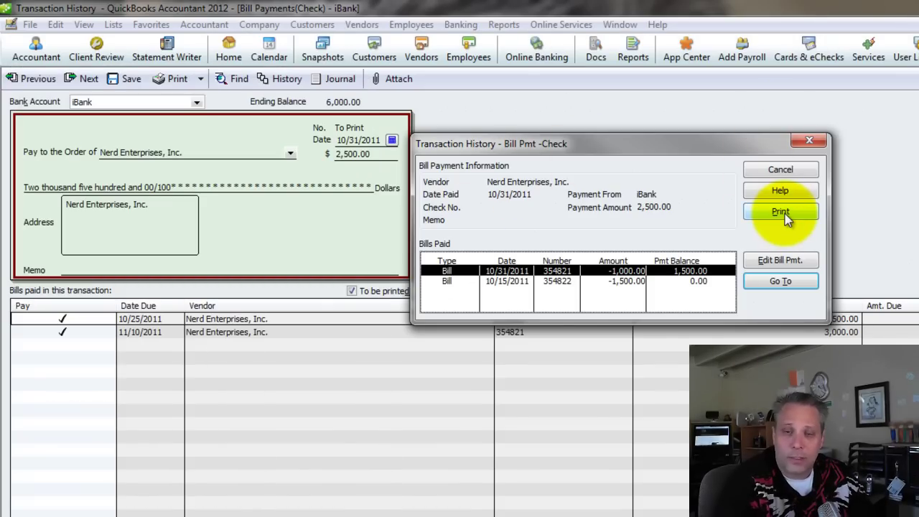
# - Print the history via CutePDF Writer to Transaction History.pdf, replacing the existing file
pyautogui.click(783, 215)
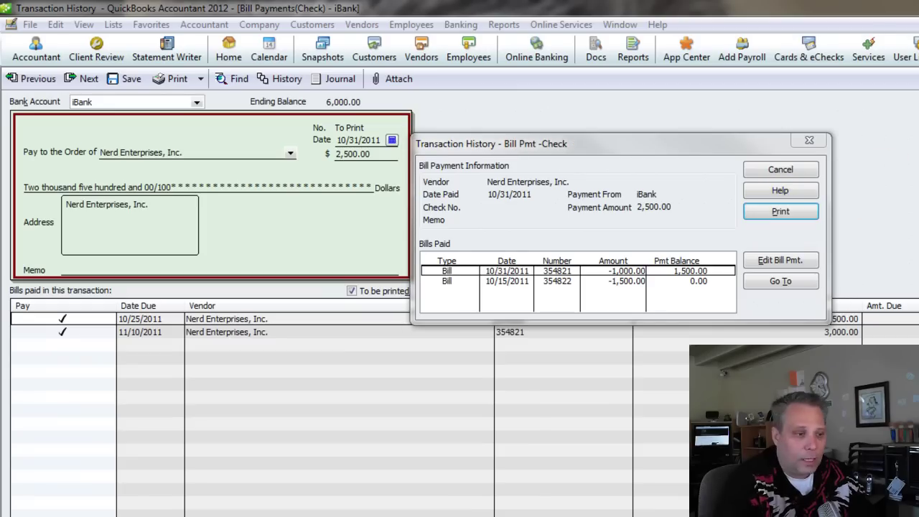
pyautogui.moveTo(477, 180); pyautogui.dragTo(295, 169)
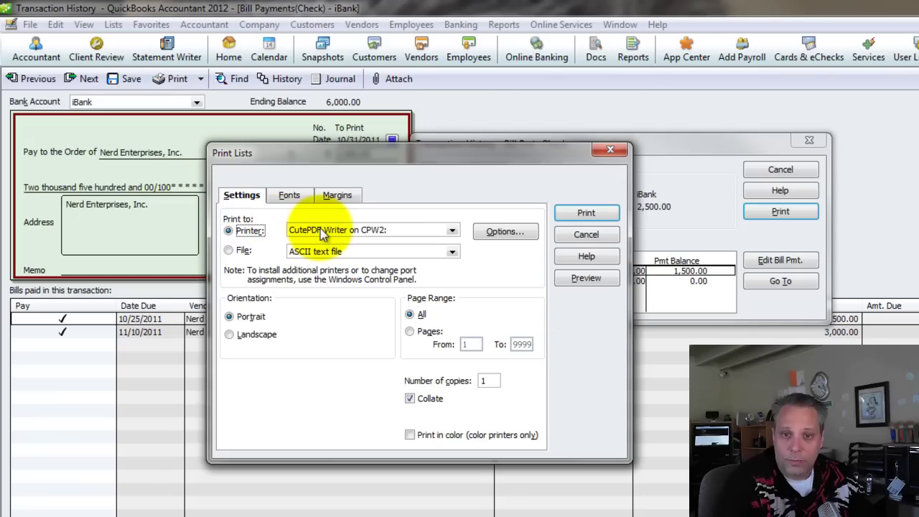
pyautogui.click(586, 213)
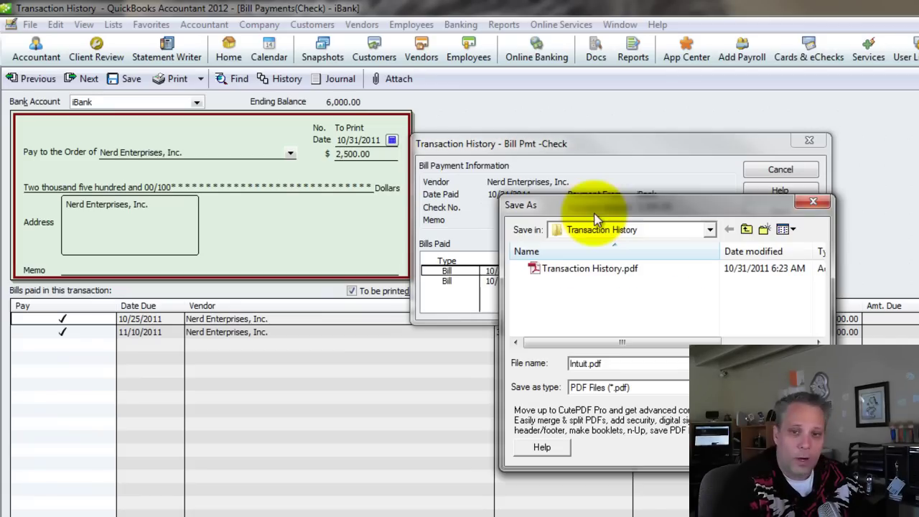
pyautogui.moveTo(600, 207); pyautogui.dragTo(526, 224)
pyautogui.click(518, 285)
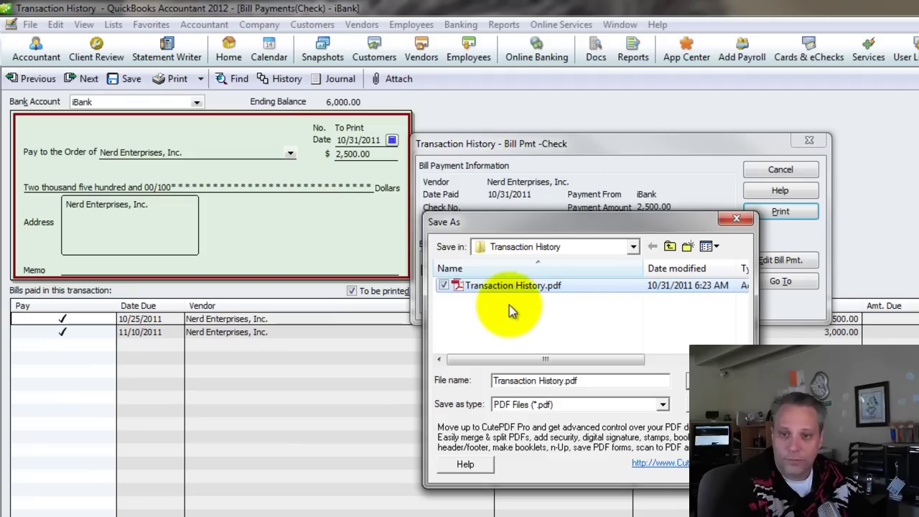
pyautogui.click(709, 380)
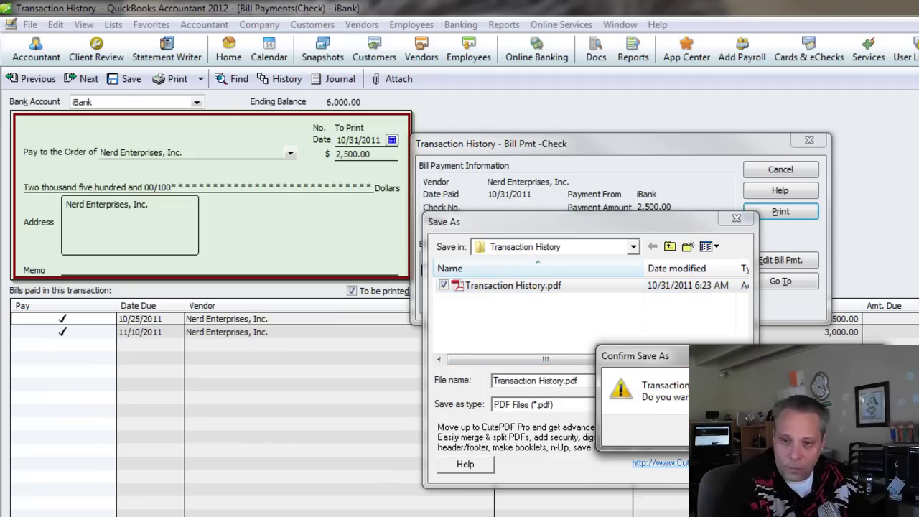
pyautogui.hotkey('alt', 'y')
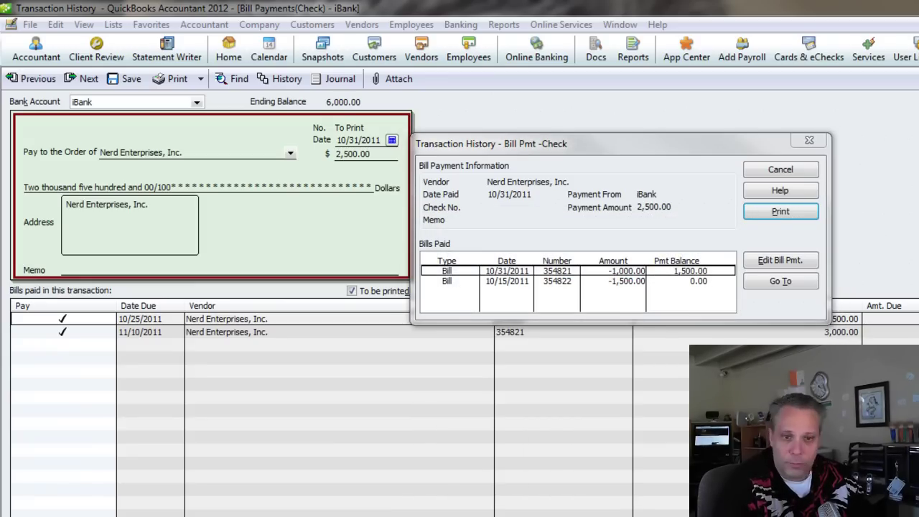
# - Open Transaction History.pdf from the Transaction History folder in Adobe Reader
pyautogui.moveTo(16, 172); pyautogui.dragTo(472, 154)
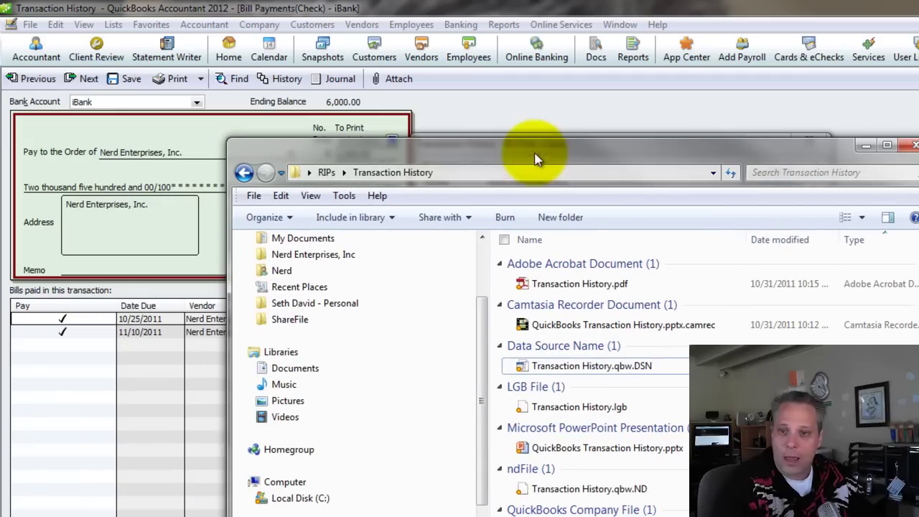
pyautogui.click(583, 286)
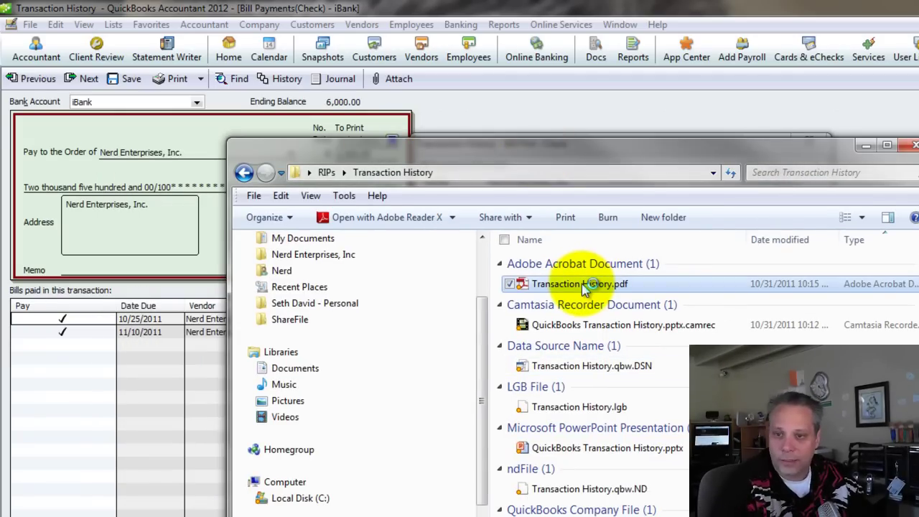
pyautogui.doubleClick(583, 285)
# - Check the $2,500.00 payment and bills 354821 (-$1,000.00) and 354822 ($1,500.00) in the enlarged PDF
pyautogui.moveTo(531, 253); pyautogui.dragTo(574, 251)
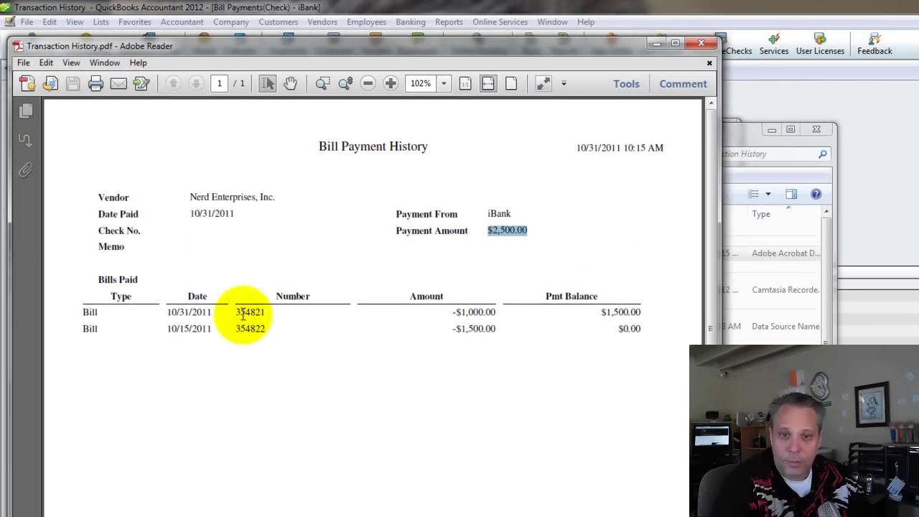
pyautogui.click(600, 315)
pyautogui.moveTo(454, 313); pyautogui.dragTo(495, 313)
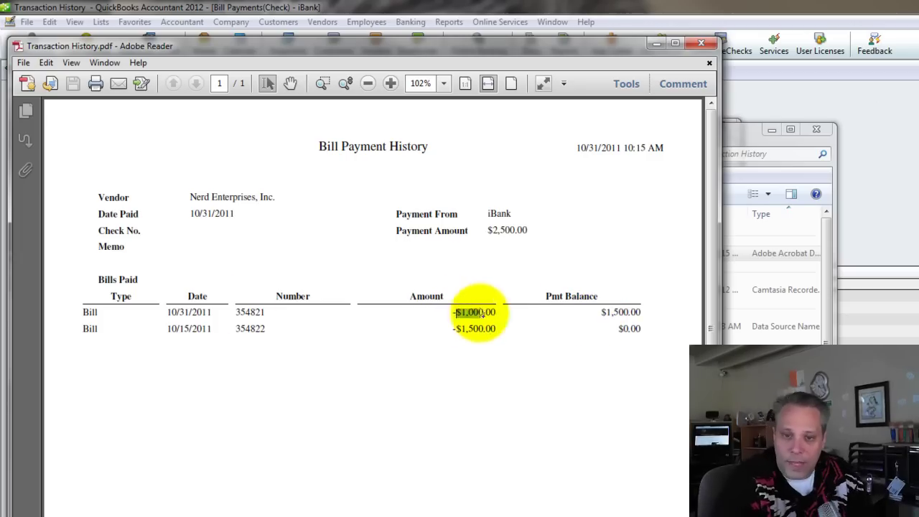
pyautogui.moveTo(267, 313); pyautogui.dragTo(250, 312)
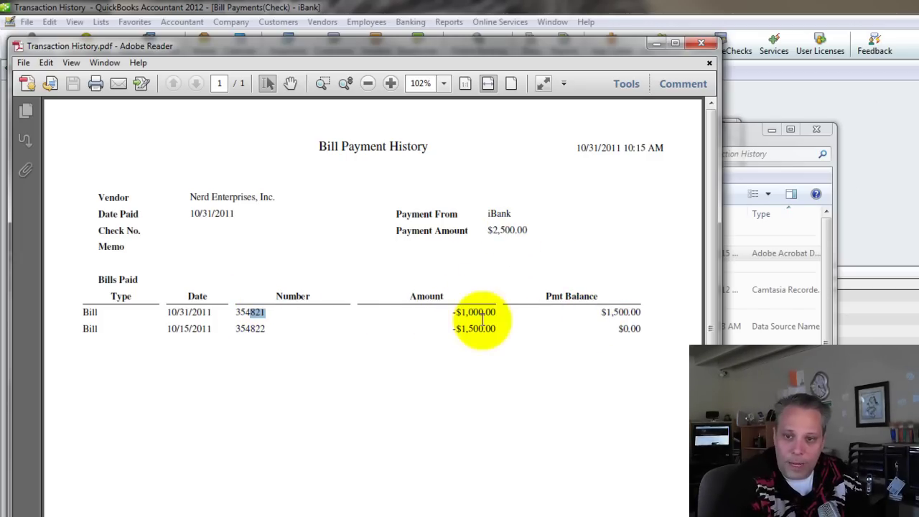
pyautogui.doubleClick(245, 329)
pyautogui.moveTo(456, 330); pyautogui.dragTo(494, 342)
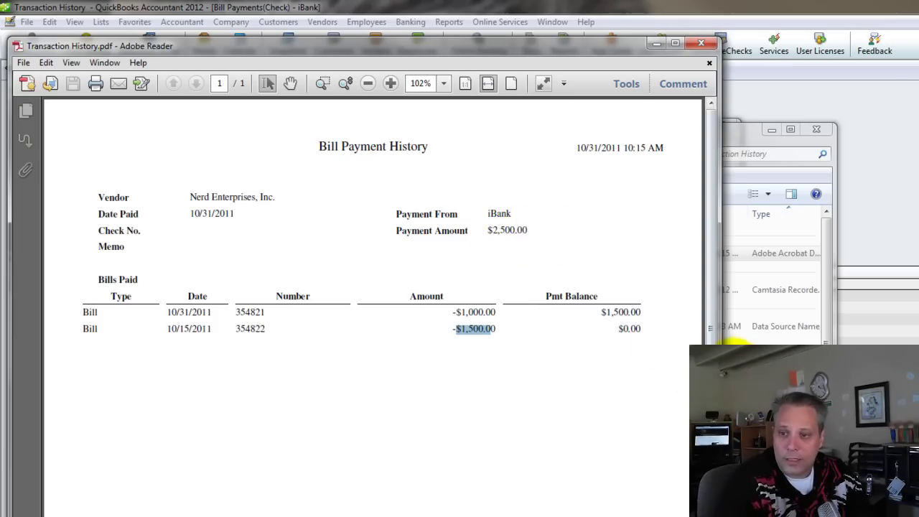
pyautogui.moveTo(720, 341); pyautogui.dragTo(864, 341)
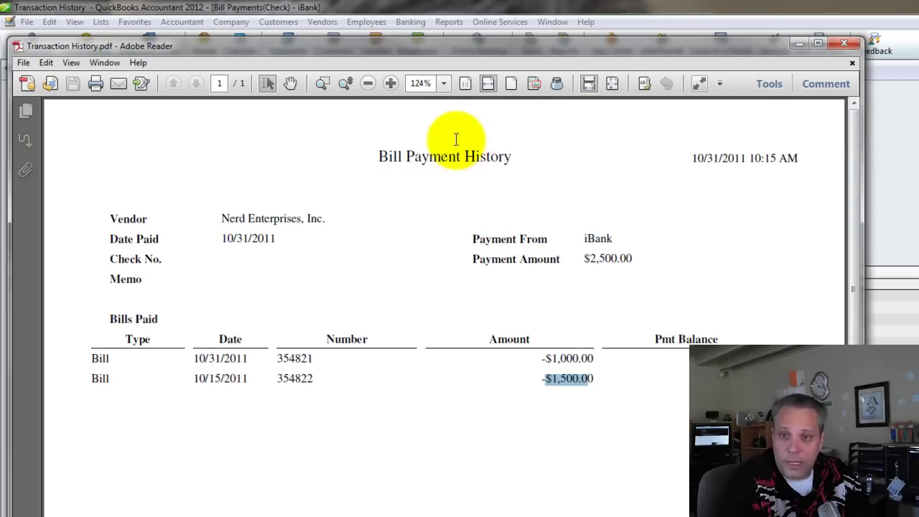
# - Close the PDF and set the history's print output to a comma-delimited file
pyautogui.click(845, 45)
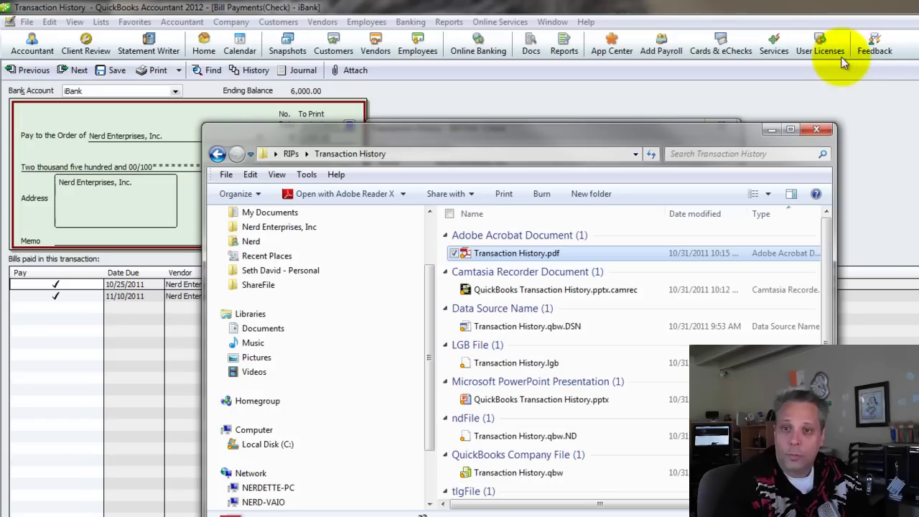
pyautogui.click(771, 129)
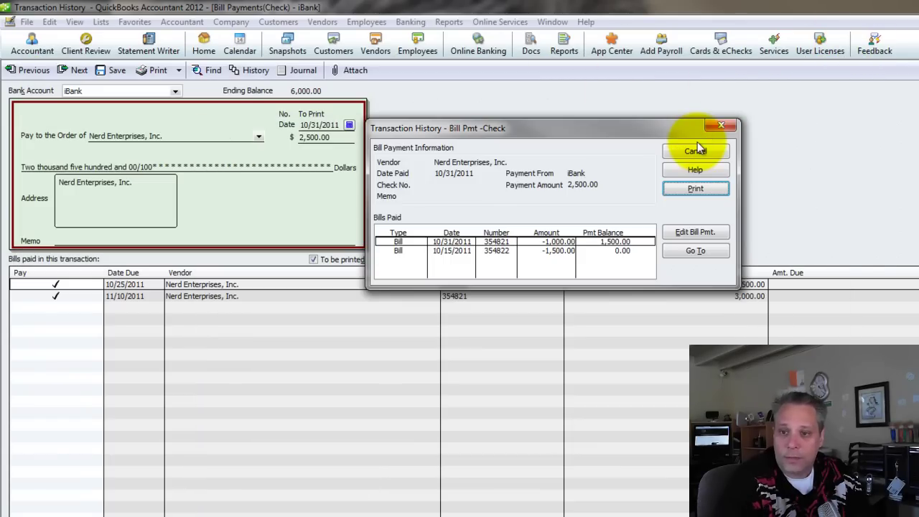
pyautogui.click(705, 188)
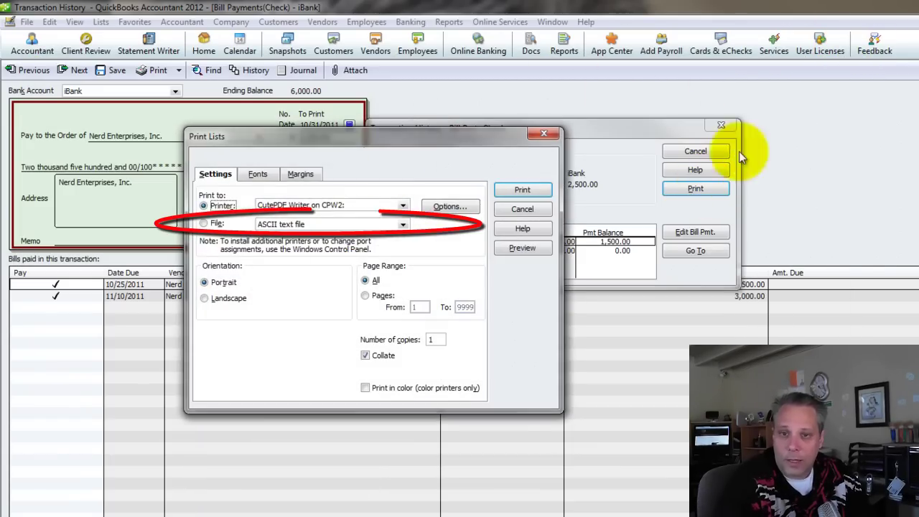
pyautogui.click(204, 224)
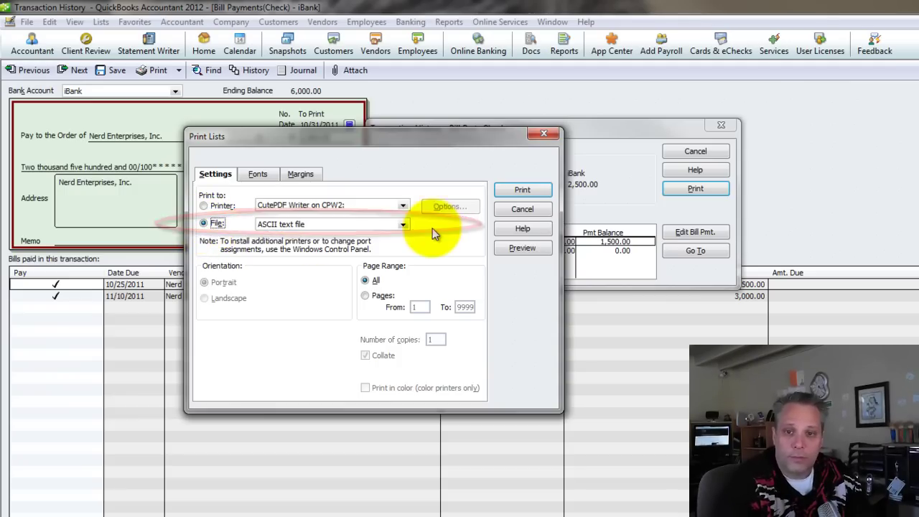
pyautogui.click(403, 225)
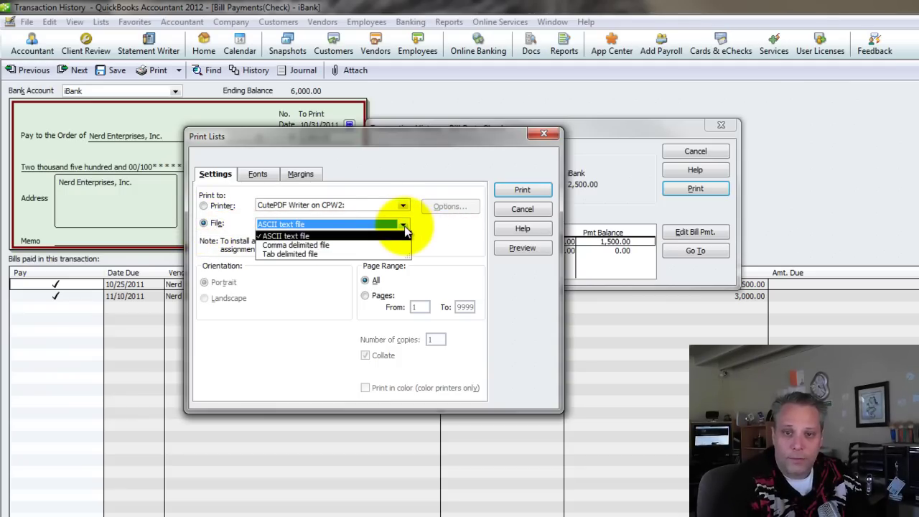
pyautogui.click(294, 246)
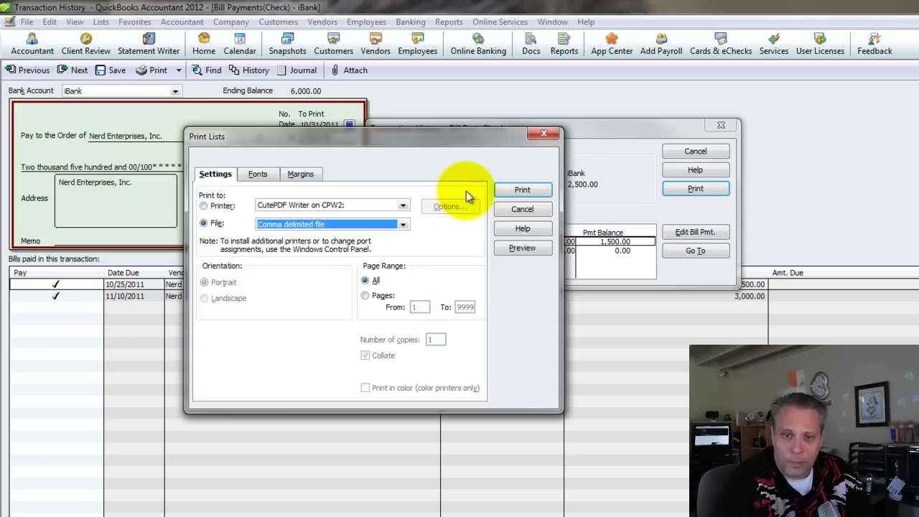
# - Save the history disk file as Transaction History.CSV in the Transaction History folder
pyautogui.click(526, 189)
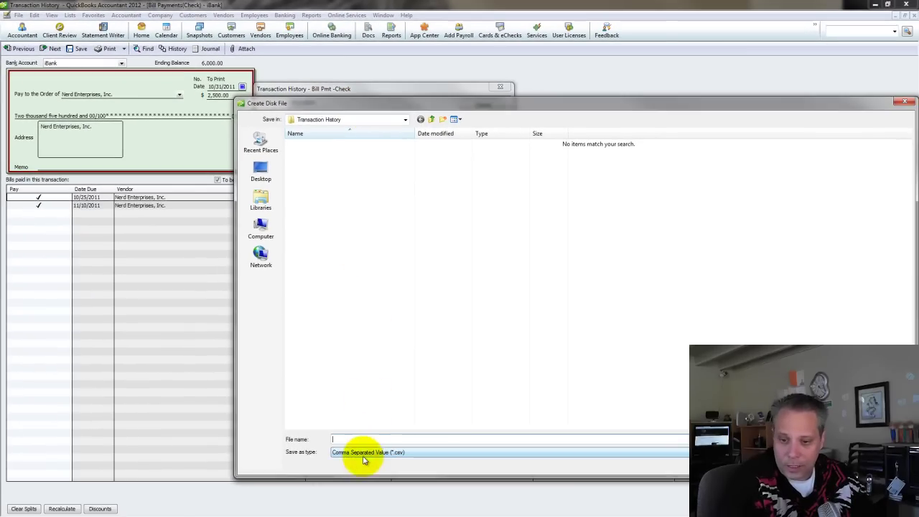
pyautogui.write('Transaction History')
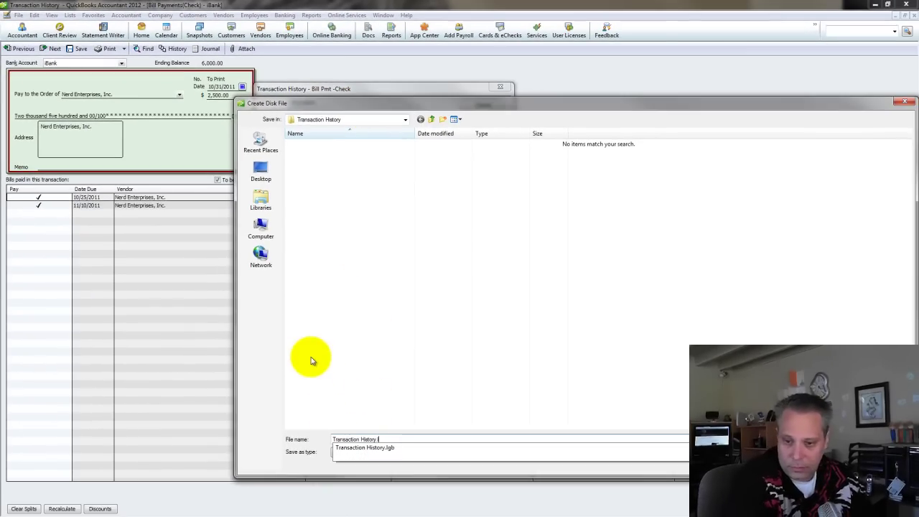
pyautogui.press('BackSpace')
pyautogui.press('Return')
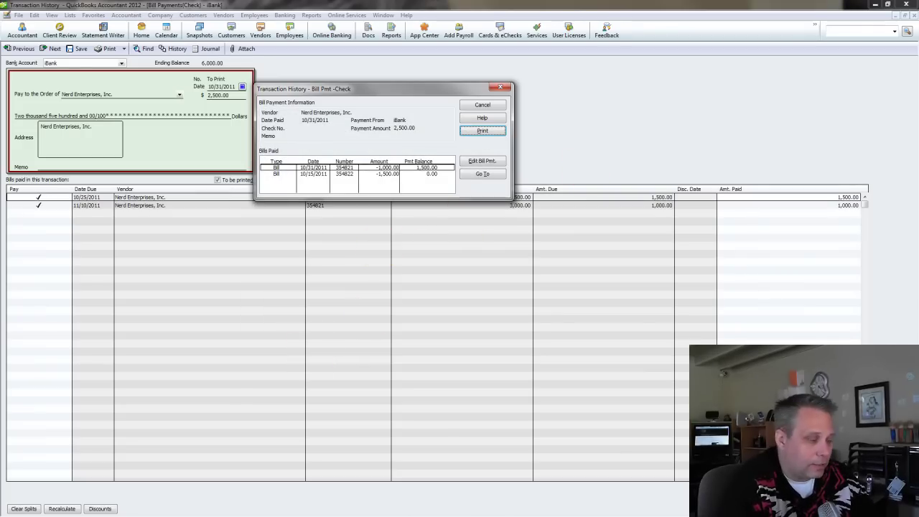
pyautogui.hotkey('alt', 'Tab')
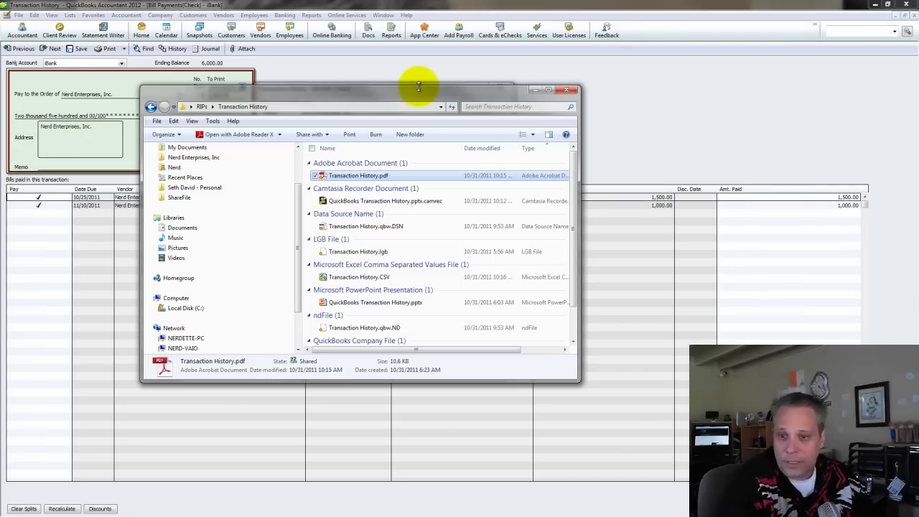
# - Pick Transaction History.CSV in the Transaction History folder to open it in Excel
pyautogui.click(360, 220)
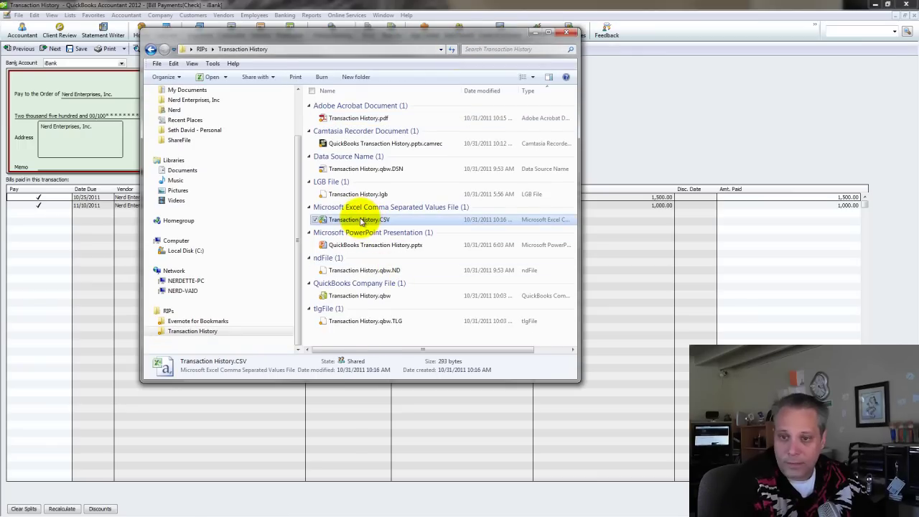
pyautogui.moveTo(310, 40); pyautogui.dragTo(408, 49)
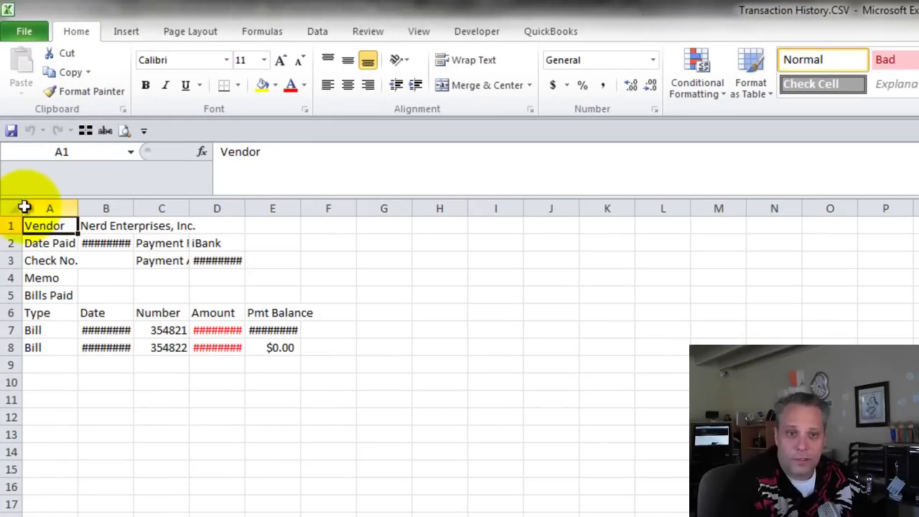
# - Autofit every column of the Transaction History.CSV sheet, then restore the Excel window
pyautogui.click(8, 173)
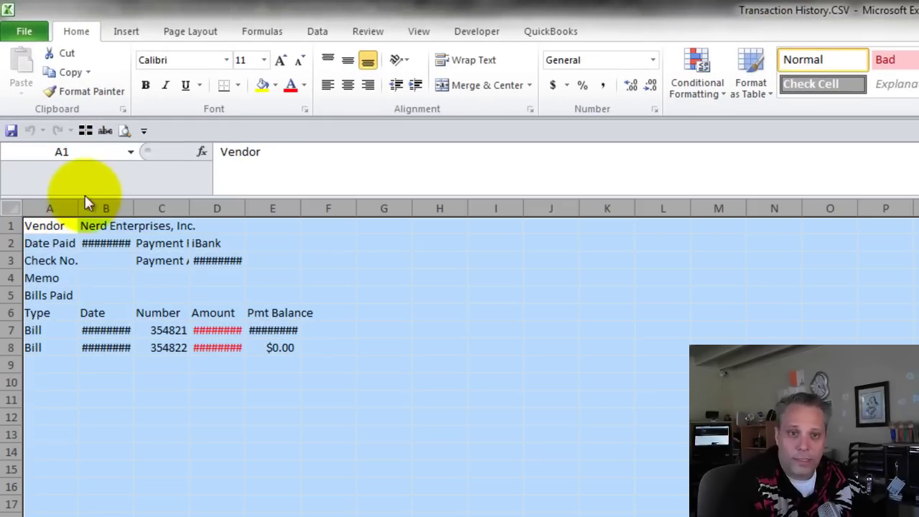
pyautogui.doubleClick(135, 207)
pyautogui.click(172, 264)
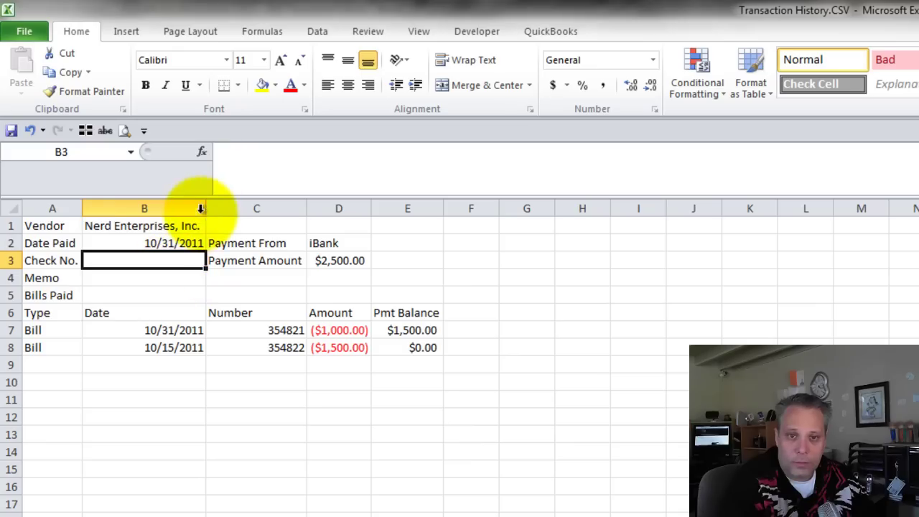
pyautogui.moveTo(44, 208); pyautogui.dragTo(390, 207)
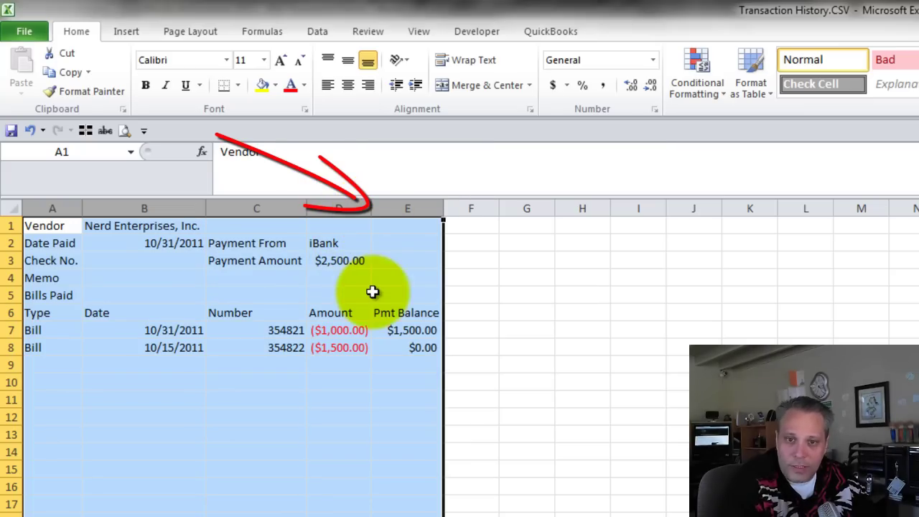
pyautogui.click(391, 313)
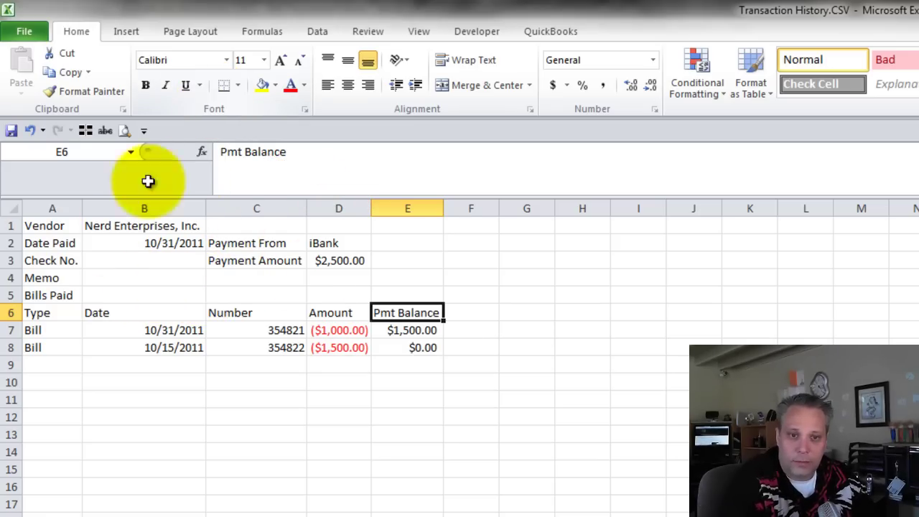
pyautogui.click(50, 312)
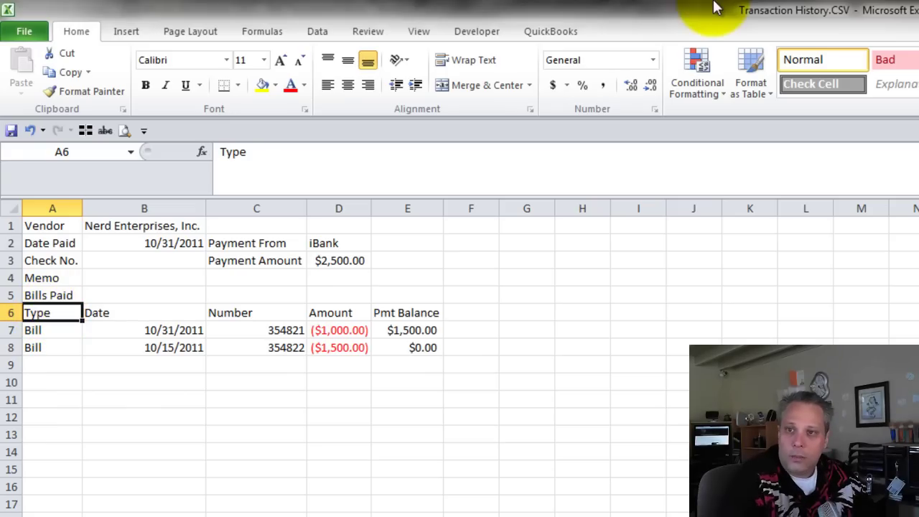
pyautogui.doubleClick(663, 9)
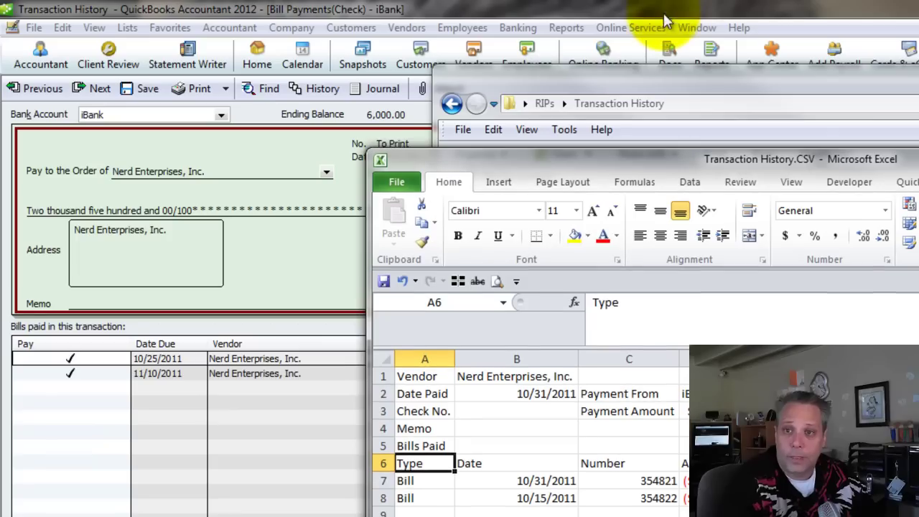
# - Close the bill payment history and all other open QuickBooks windows
pyautogui.click(535, 72)
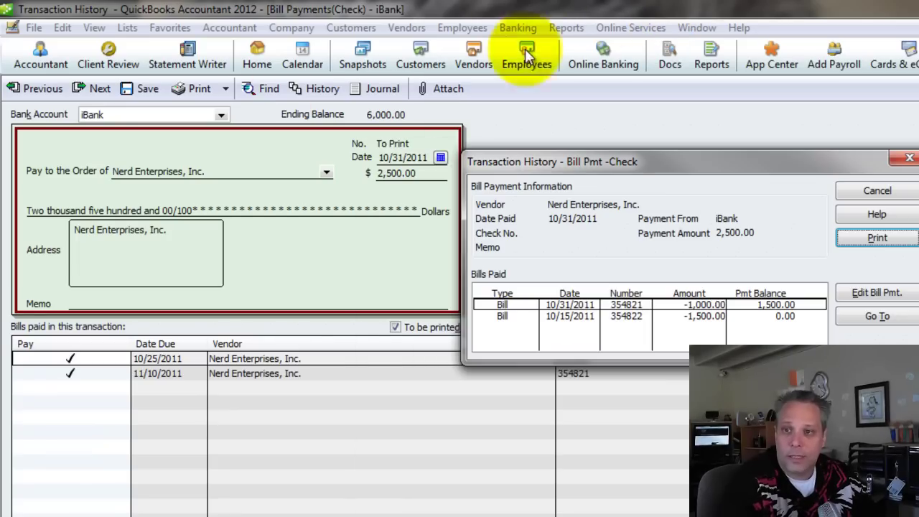
pyautogui.hotkey('alt', 'w')
pyautogui.click(875, 191)
pyautogui.hotkey('alt', 'w')
pyautogui.press('a')
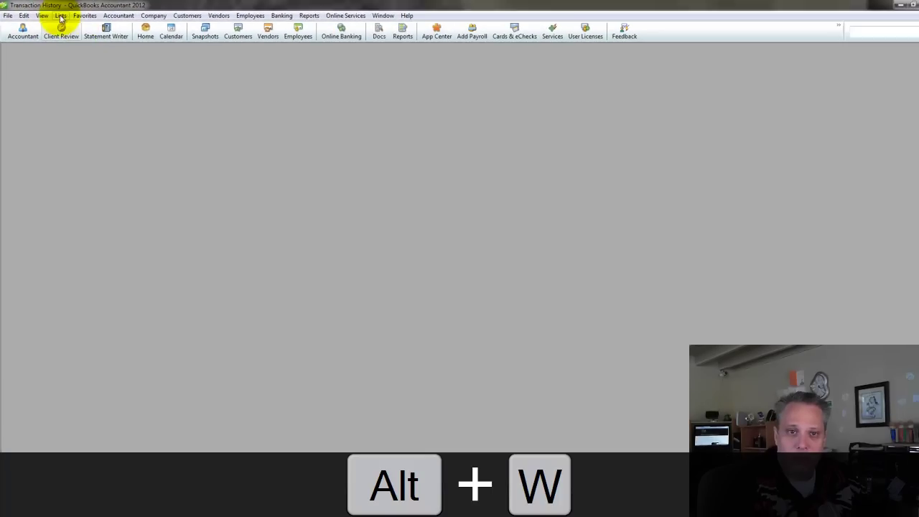
# - Open the Bank register from the Chart of Accounts, maximize it, and select the 2,000.00 deposit
pyautogui.hotkey('ctrl', 'a')
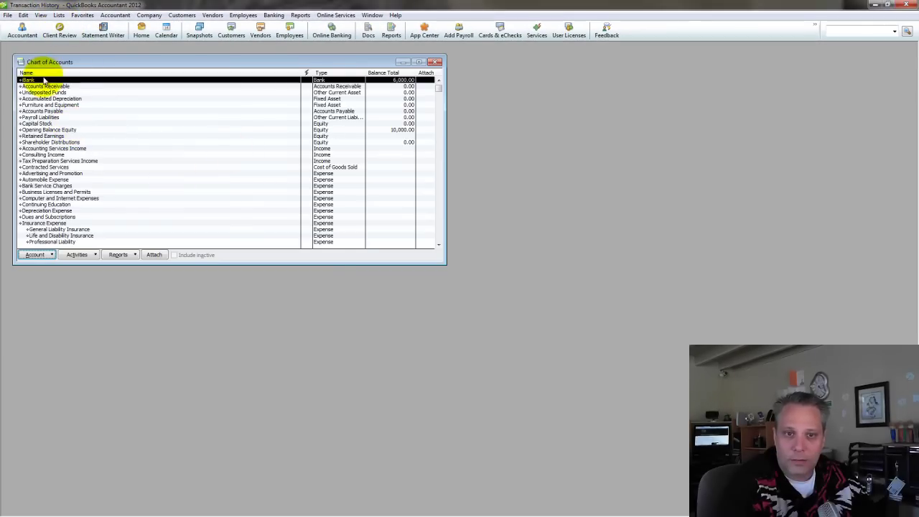
pyautogui.doubleClick(45, 80)
pyautogui.click(556, 96)
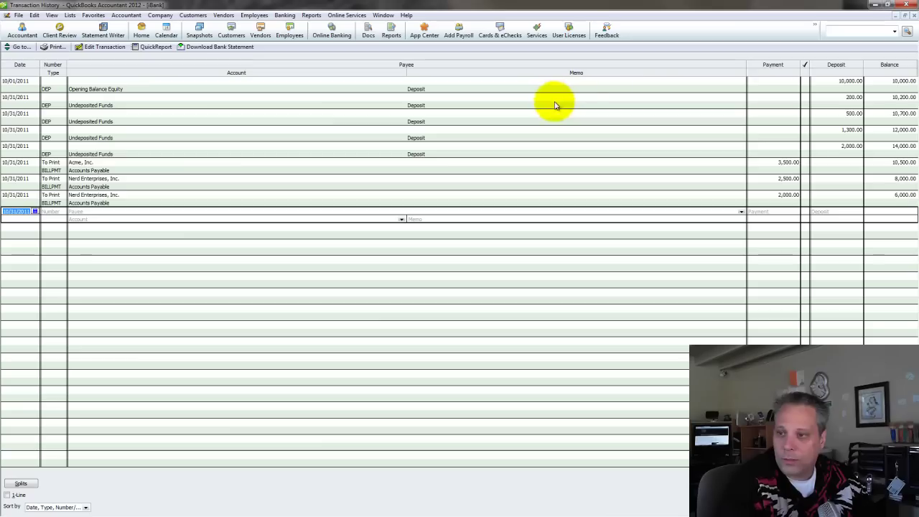
pyautogui.click(836, 148)
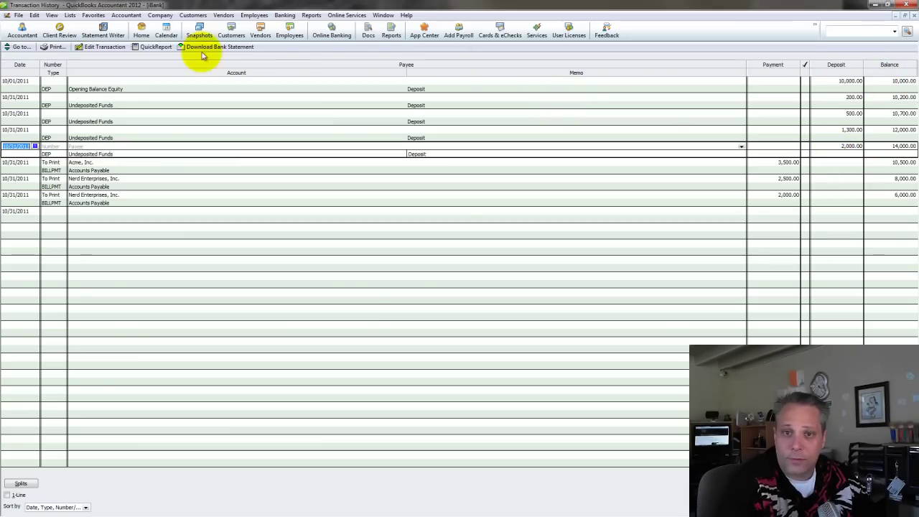
# - Trace the 2,000.00 deposit through its history to the Always Right, Inc. customer payment
pyautogui.click(98, 48)
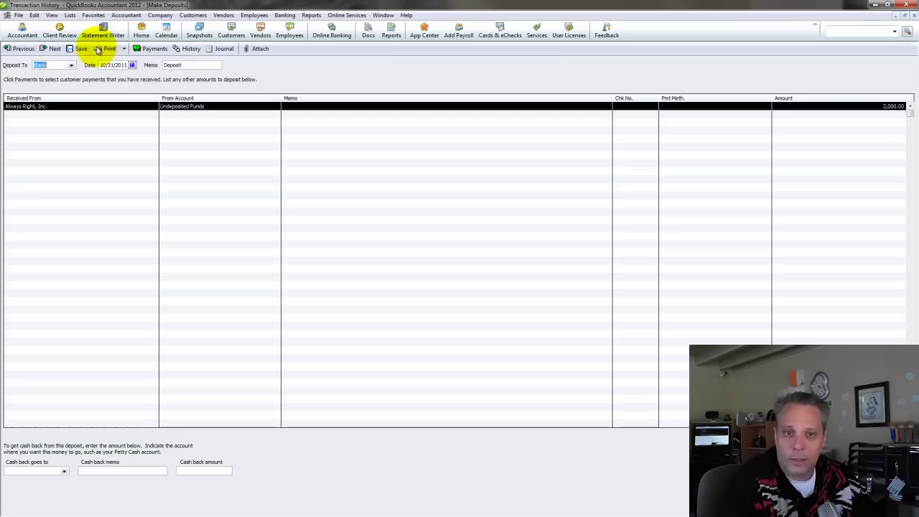
pyautogui.click(216, 107)
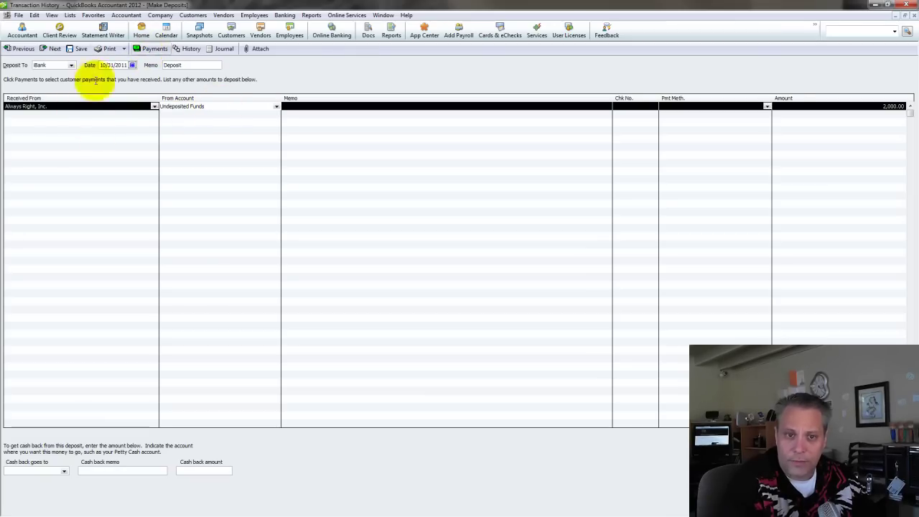
pyautogui.click(151, 50)
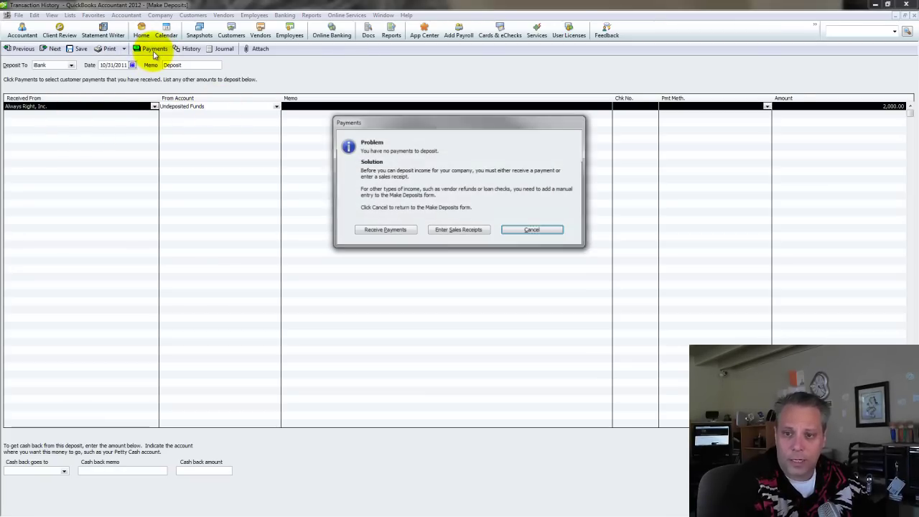
pyautogui.click(514, 229)
pyautogui.click(189, 48)
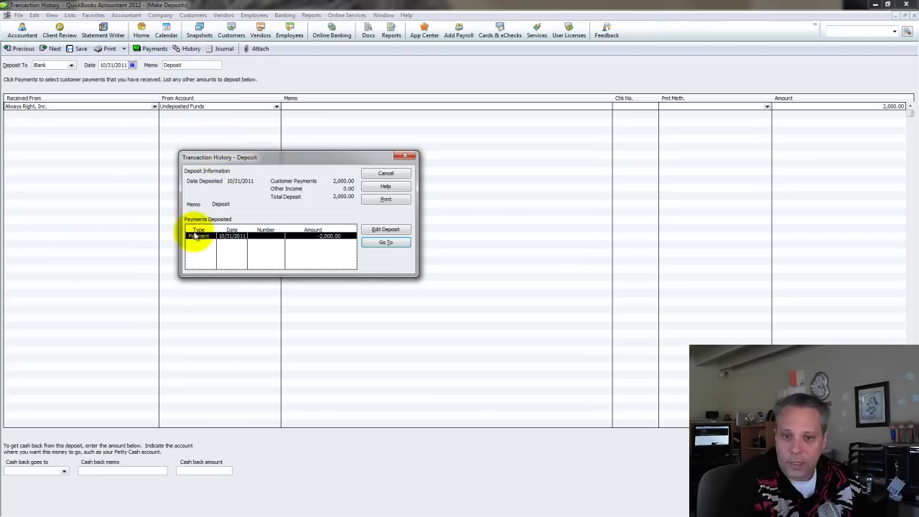
pyautogui.click(398, 242)
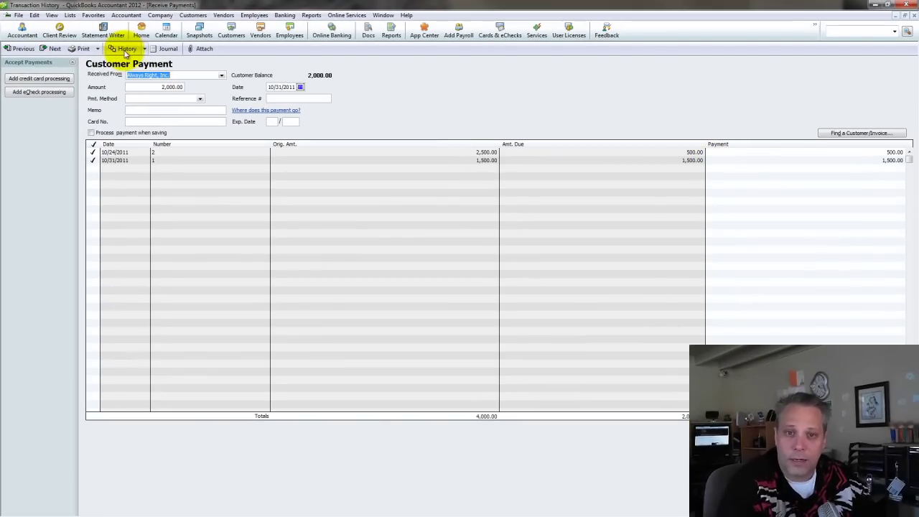
# - Print the Always Right, Inc. payment's transaction history through CutePDF Writer as Customer Transaction History.pdf
pyautogui.click(124, 49)
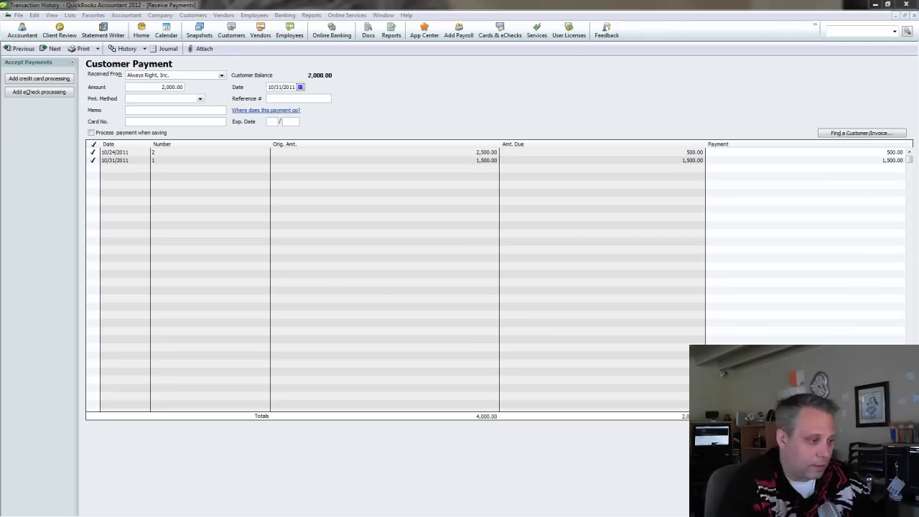
pyautogui.moveTo(230, 166); pyautogui.dragTo(452, 84)
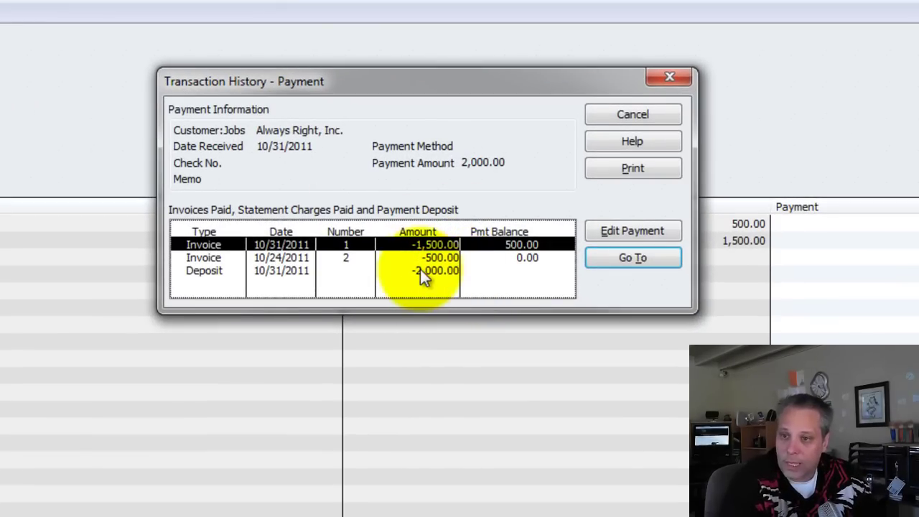
pyautogui.click(632, 170)
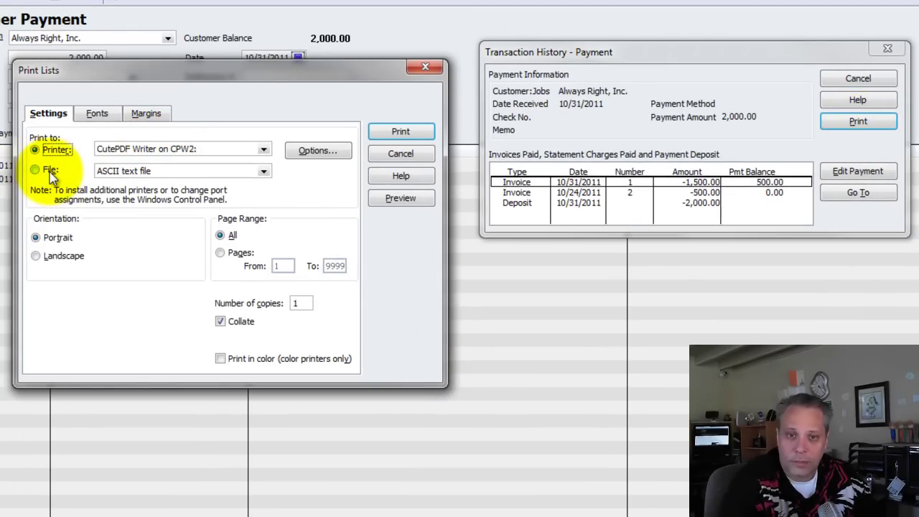
pyautogui.click(398, 133)
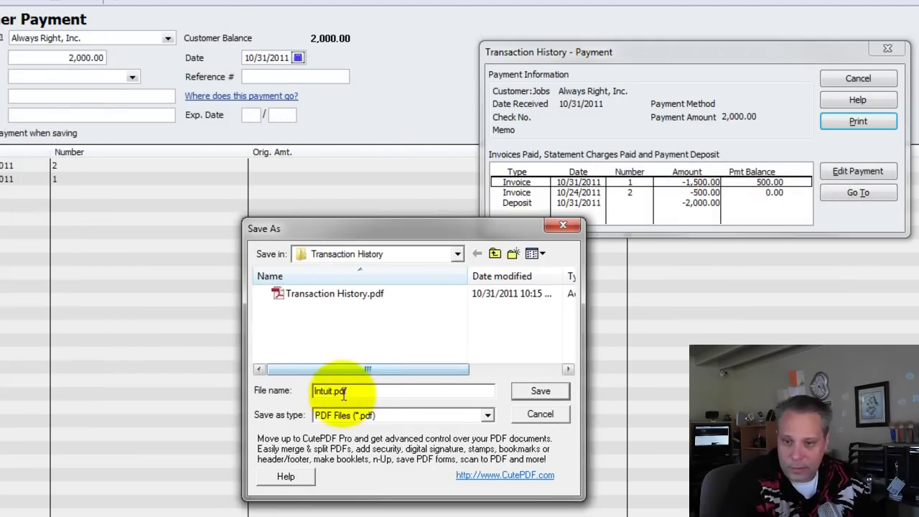
pyautogui.click(336, 294)
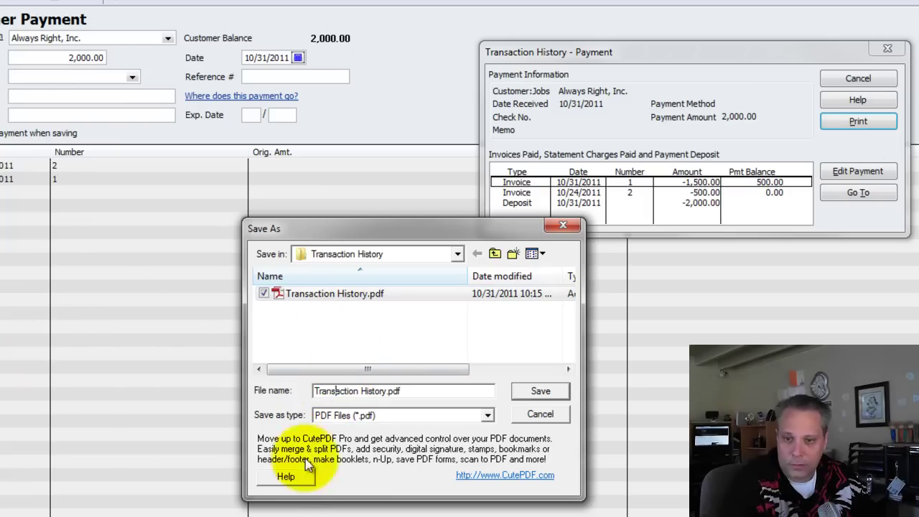
pyautogui.press('Return')
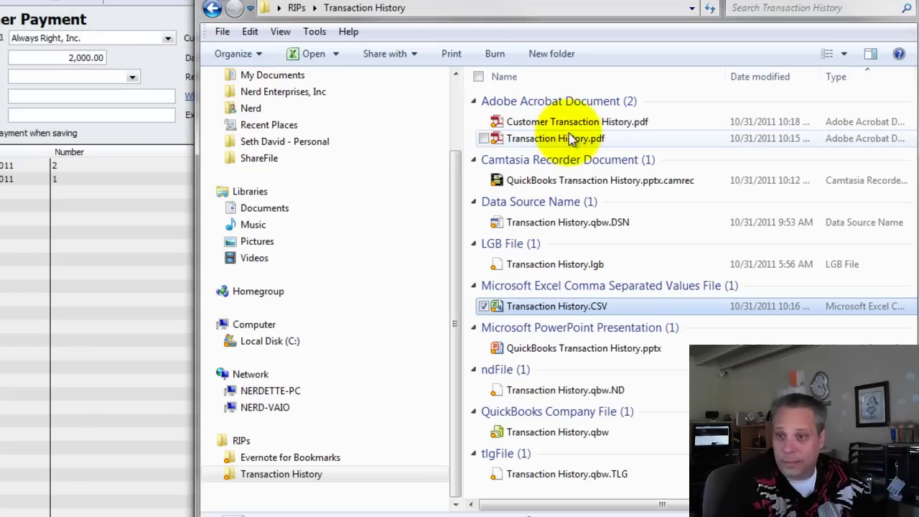
# - Review Customer Transaction History.pdf in Adobe Reader, checking the $2,000.00 deposit, then close it and return to QuickBooks
pyautogui.doubleClick(569, 123)
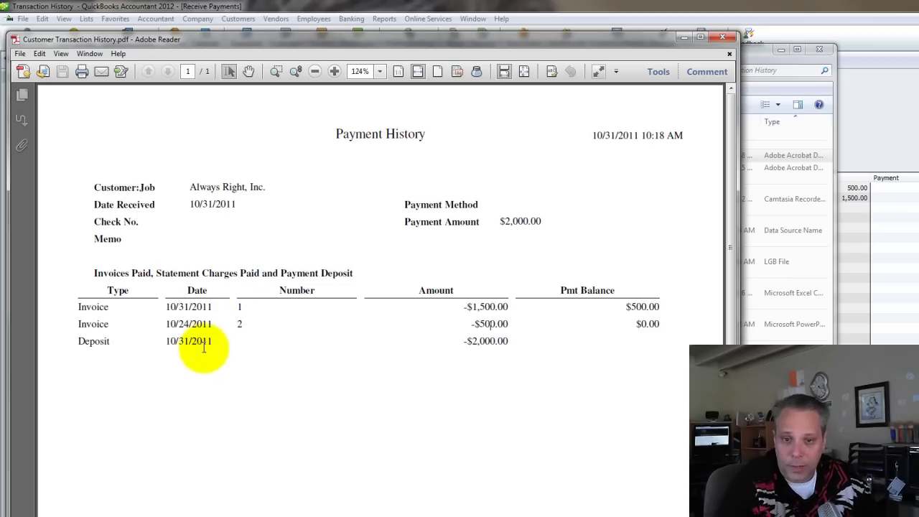
pyautogui.moveTo(466, 342); pyautogui.dragTo(505, 342)
pyautogui.click(509, 341)
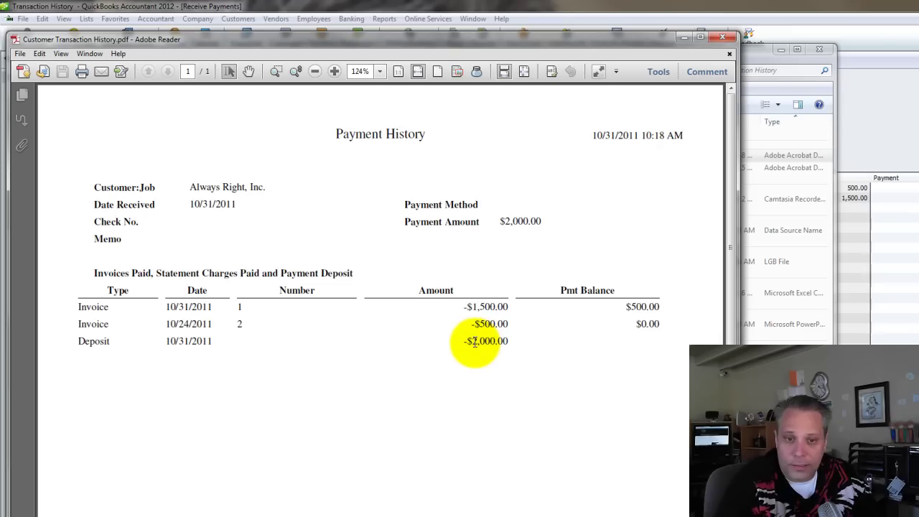
pyautogui.click(721, 37)
pyautogui.click(423, 6)
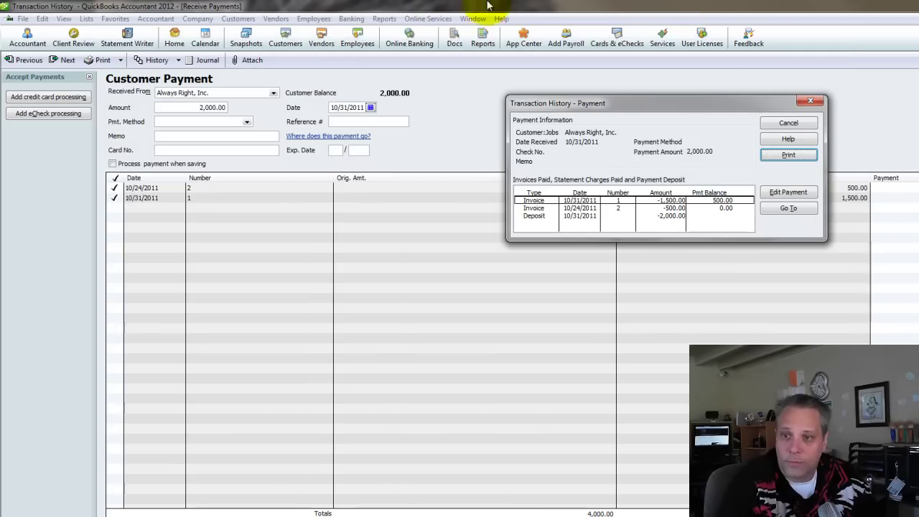
# - Export the payment history to a comma delimited file, Customer Transaction History.CSV, in the Transaction History folder
pyautogui.click(788, 154)
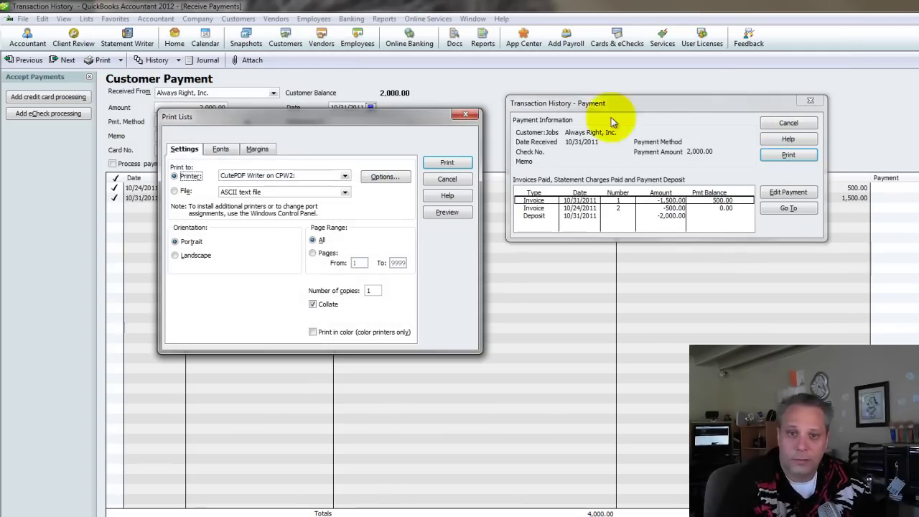
pyautogui.click(176, 190)
pyautogui.click(228, 192)
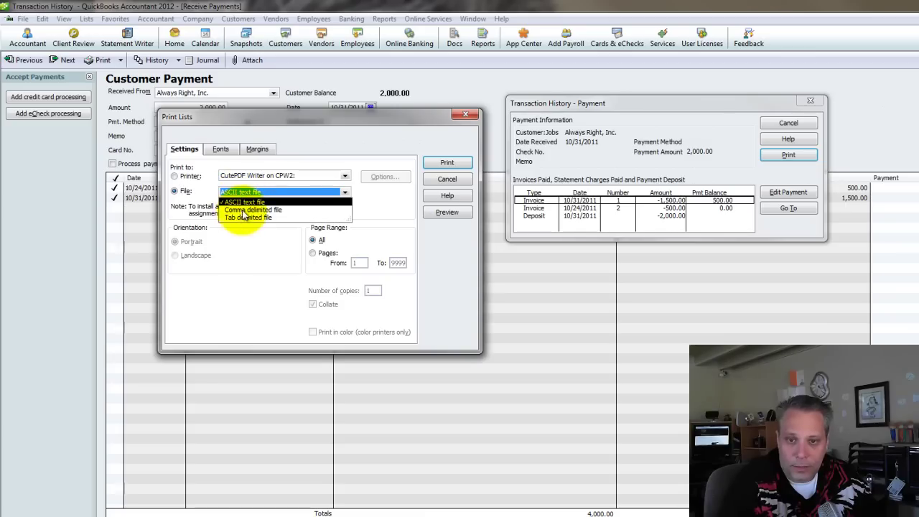
pyautogui.click(233, 208)
pyautogui.click(453, 163)
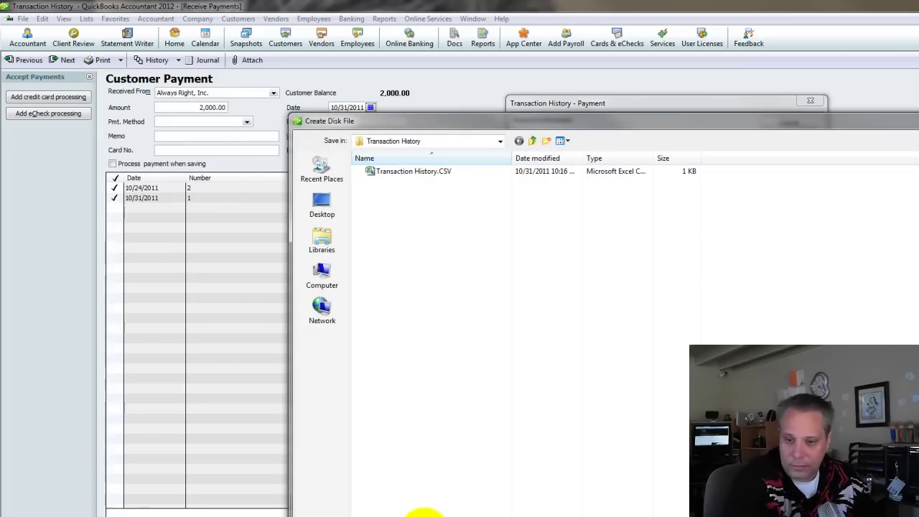
pyautogui.click(423, 514)
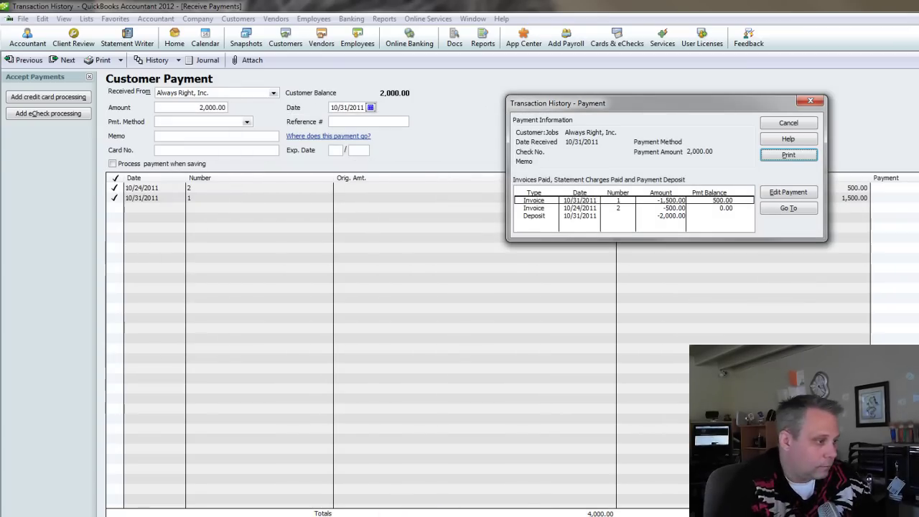
# - Open both transaction history CSVs in Excel, autofit all columns and maximize the window
pyautogui.hotkey('alt', 'Tab')
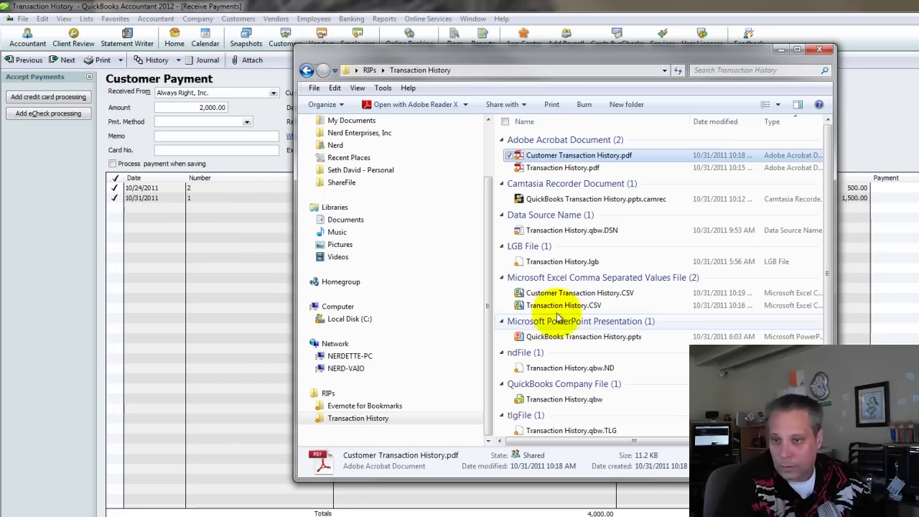
pyautogui.click(583, 305)
pyautogui.keyDown('shift'); pyautogui.click(585, 292); pyautogui.keyUp('shift')
pyautogui.press('Return')
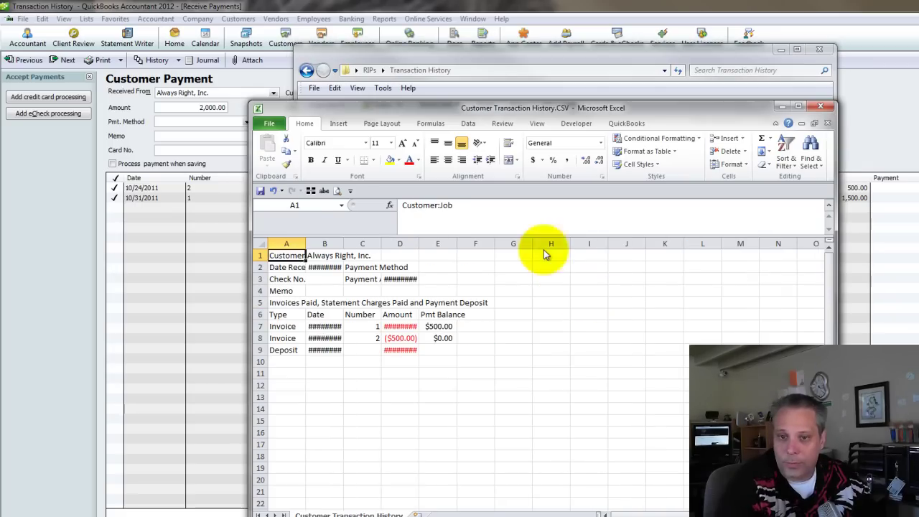
pyautogui.click(262, 244)
pyautogui.doubleClick(306, 243)
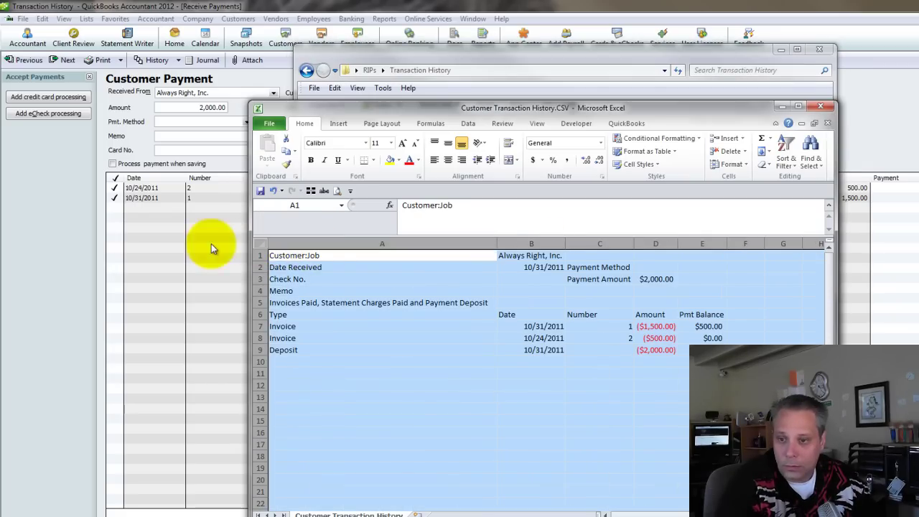
pyautogui.click(798, 106)
pyautogui.moveTo(363, 271); pyautogui.dragTo(359, 259)
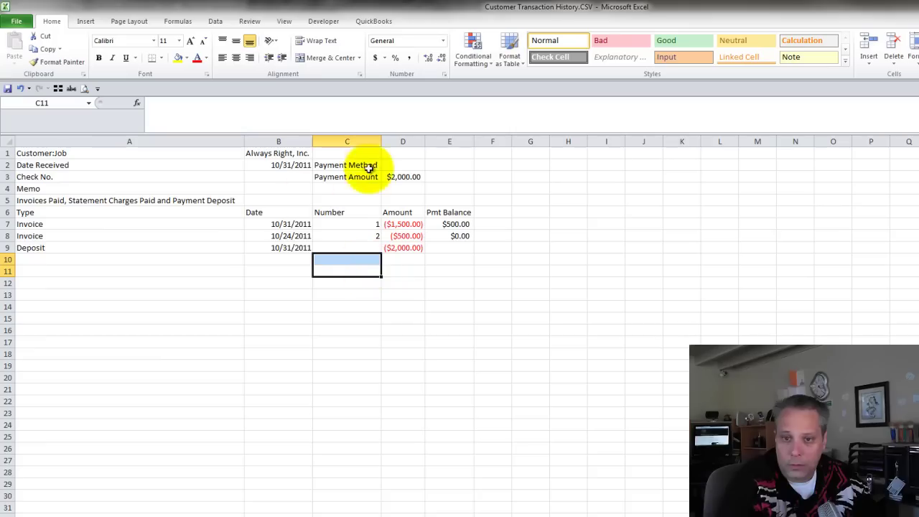
# - Delete the Deposit row in row 9 and check the remaining payment and invoice amounts
pyautogui.click(151, 250)
pyautogui.hotkey('shift', 'space')
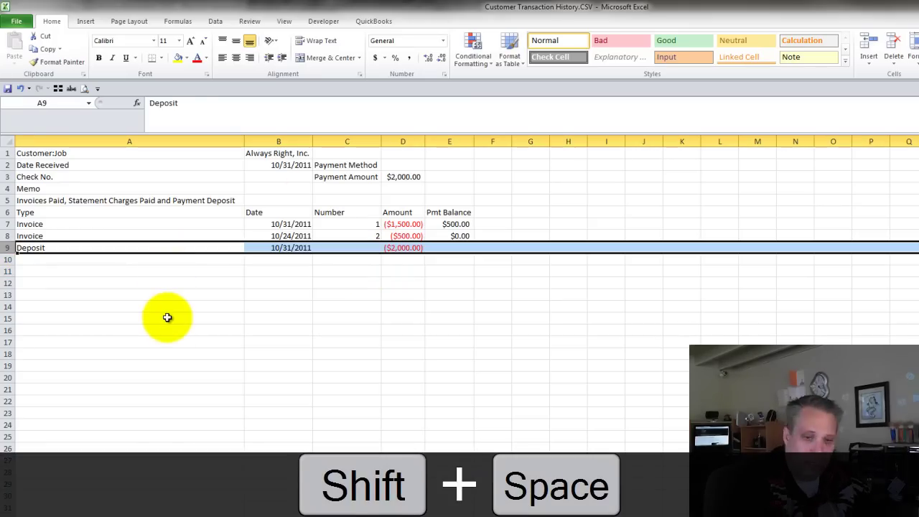
pyautogui.hotkey('ctrl', '-')
pyautogui.click(447, 224)
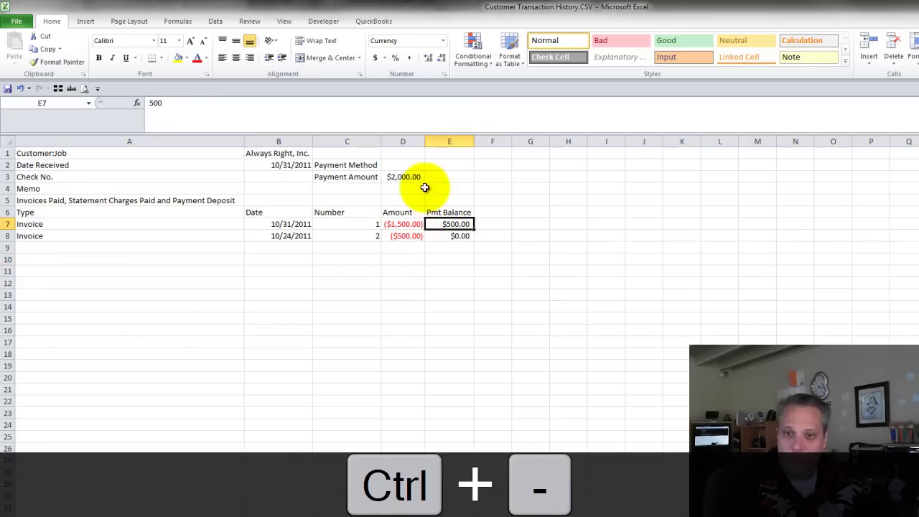
pyautogui.click(403, 177)
pyautogui.click(388, 224)
pyautogui.click(337, 224)
pyautogui.click(397, 236)
pyautogui.click(319, 236)
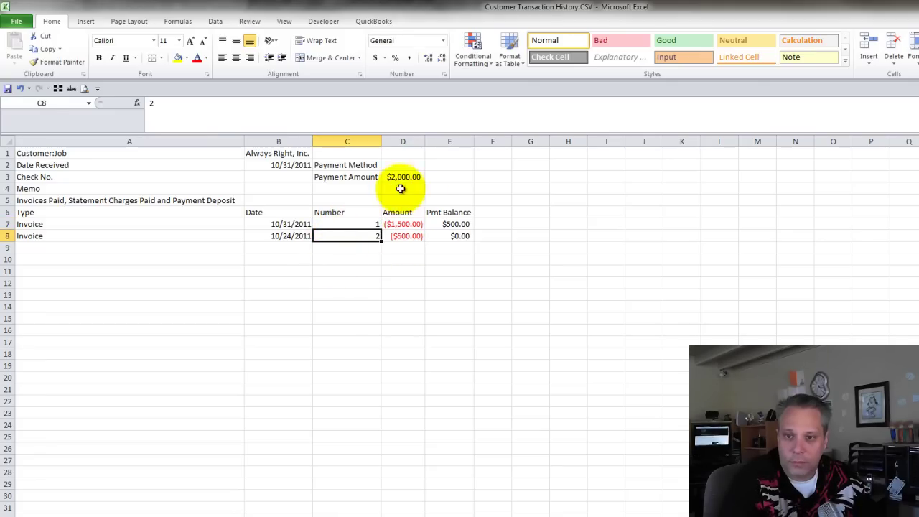
# - AutoSum the Amount column in D10, totalling ($2,000.00)
pyautogui.click(403, 259)
pyautogui.hotkey('alt', '=')
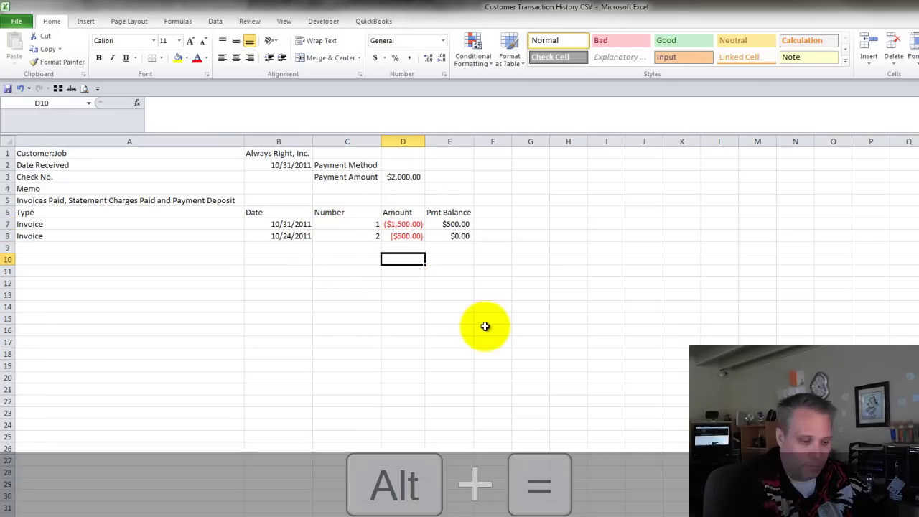
pyautogui.hotkey('ctrl', 'Return')
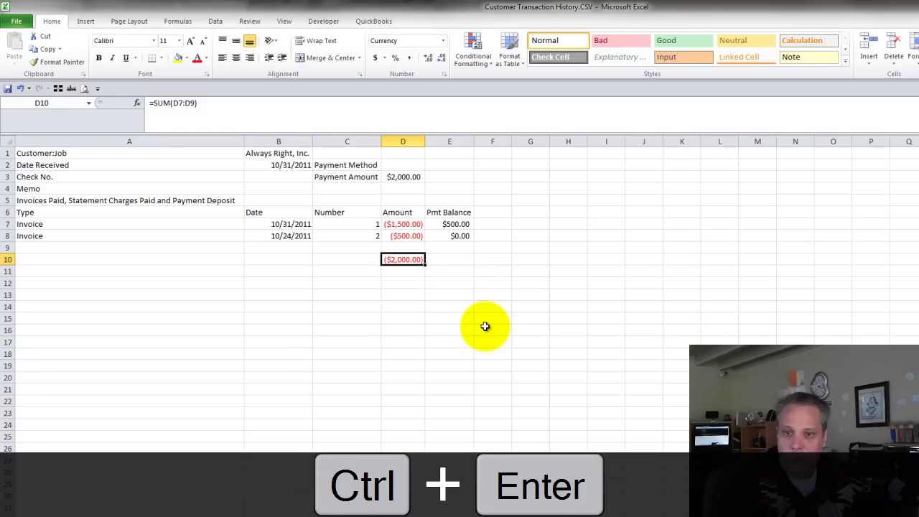
pyautogui.click(176, 270)
pyautogui.click(173, 283)
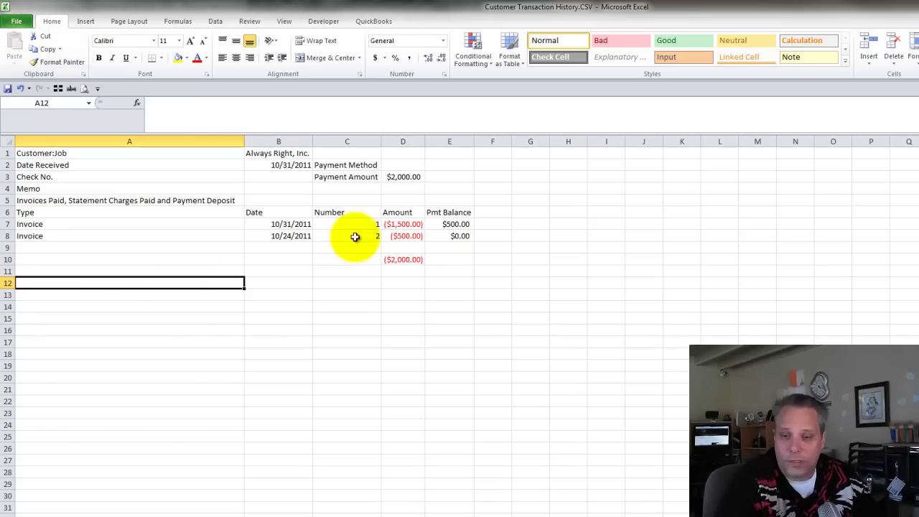
# - Choose CutePDF Writer as the printer in the print settings
pyautogui.click(14, 22)
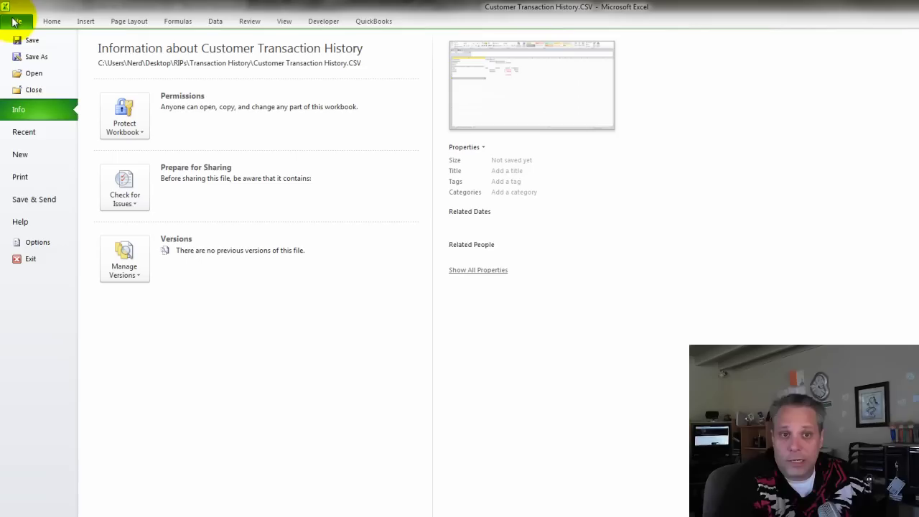
pyautogui.click(21, 177)
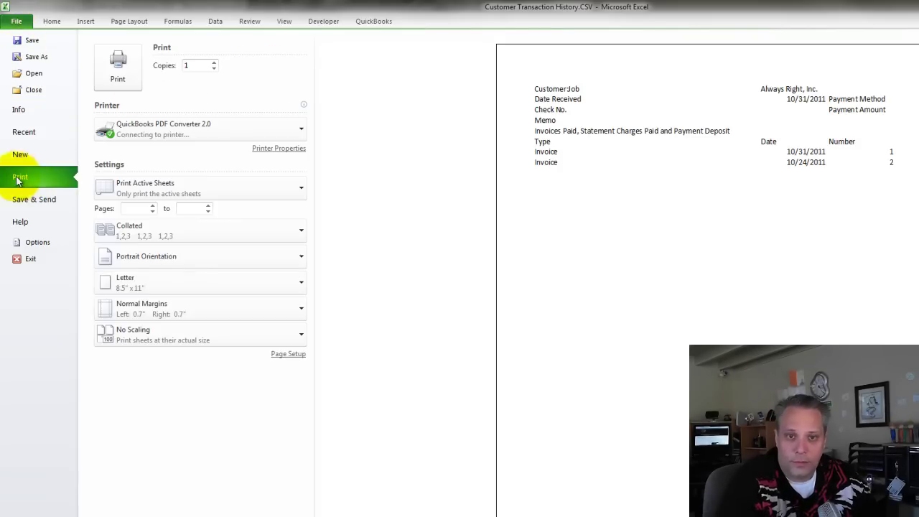
pyautogui.click(153, 137)
pyautogui.click(150, 151)
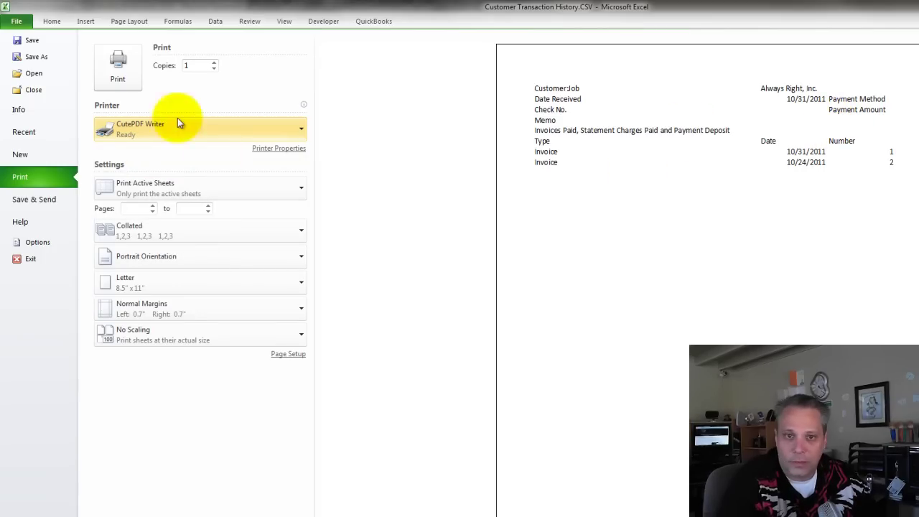
pyautogui.click(47, 23)
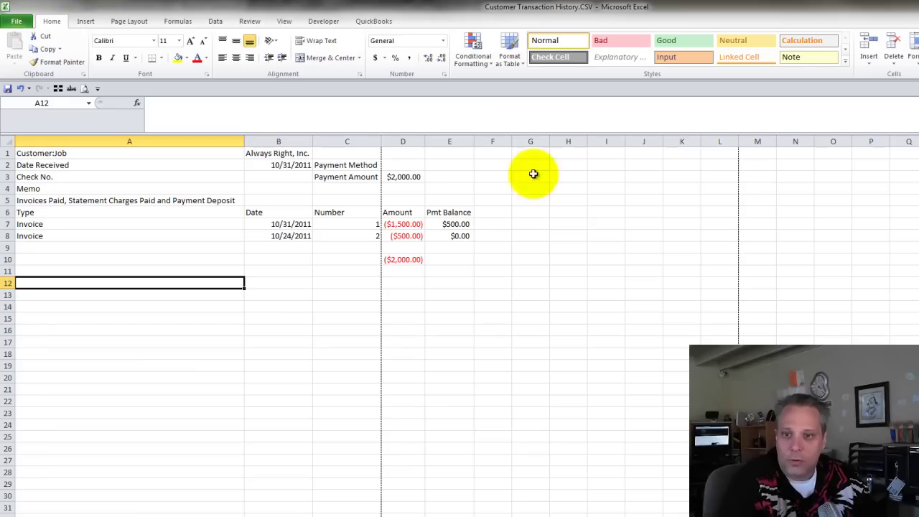
# - Scale the sheet to 1 page wide, narrow column A, and keep portrait orientation
pyautogui.click(128, 24)
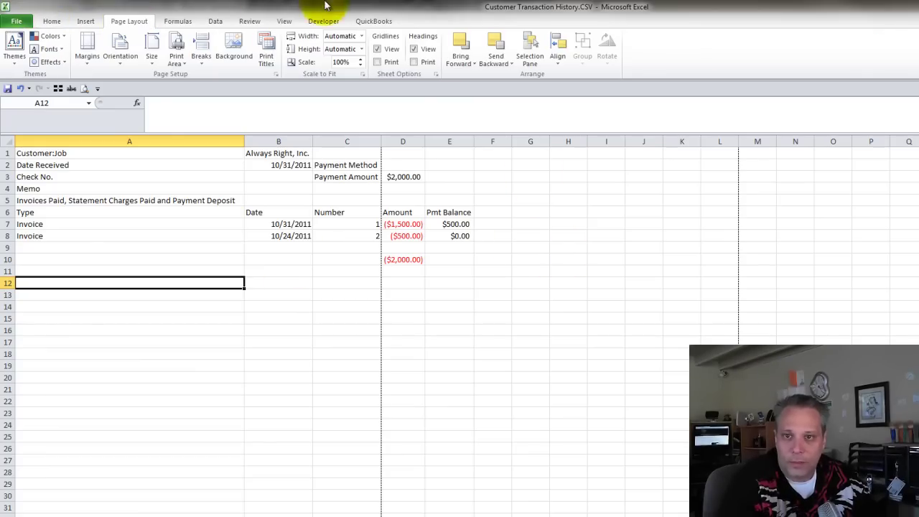
pyautogui.click(361, 36)
pyautogui.click(351, 61)
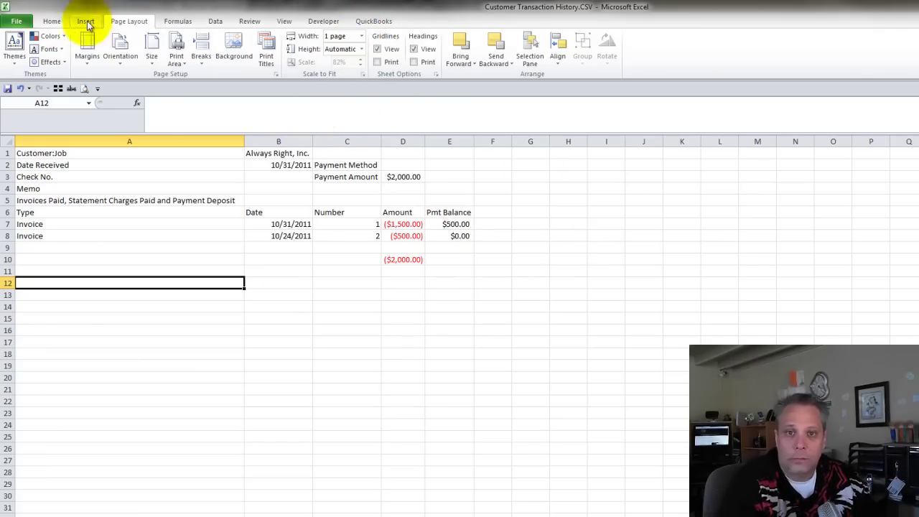
pyautogui.click(120, 58)
pyautogui.click(138, 114)
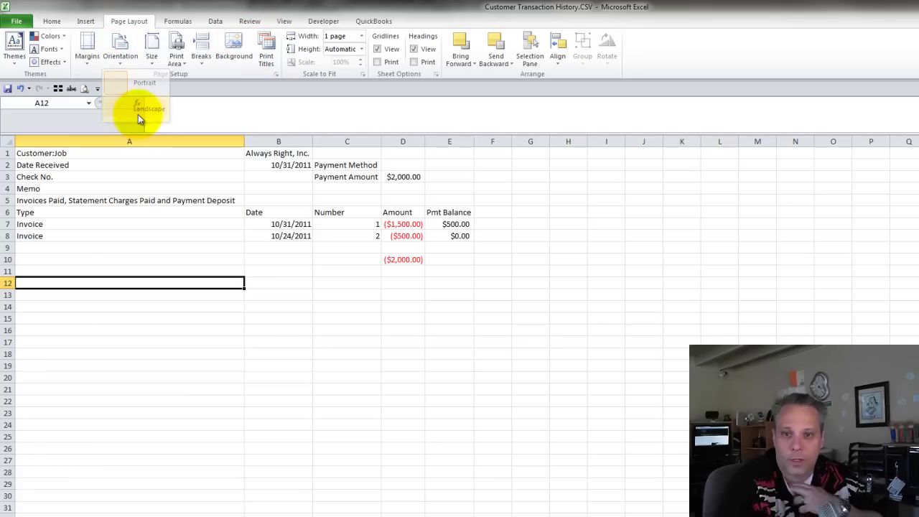
pyautogui.moveTo(244, 141); pyautogui.dragTo(99, 142)
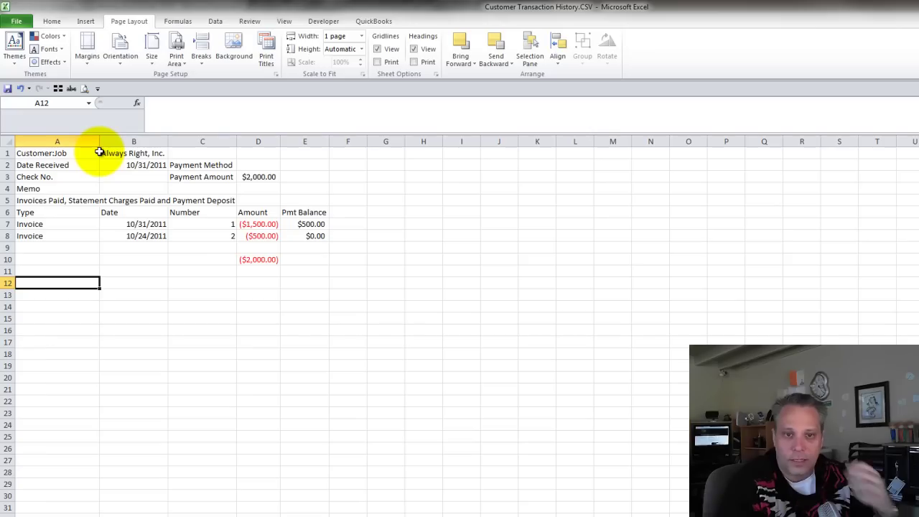
pyautogui.click(120, 52)
pyautogui.click(130, 83)
# - Preview the printout again with all columns fitting on one page
pyautogui.click(15, 21)
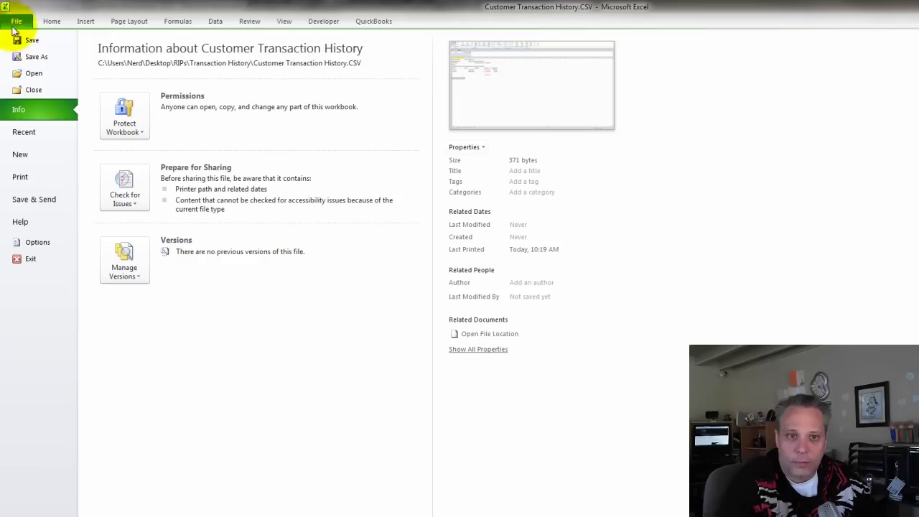
pyautogui.click(21, 178)
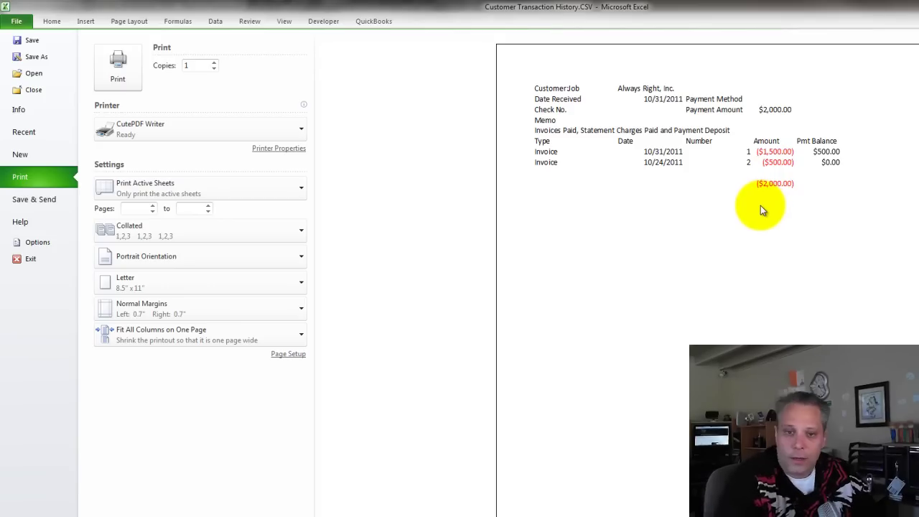
pyautogui.click(52, 21)
pyautogui.click(305, 235)
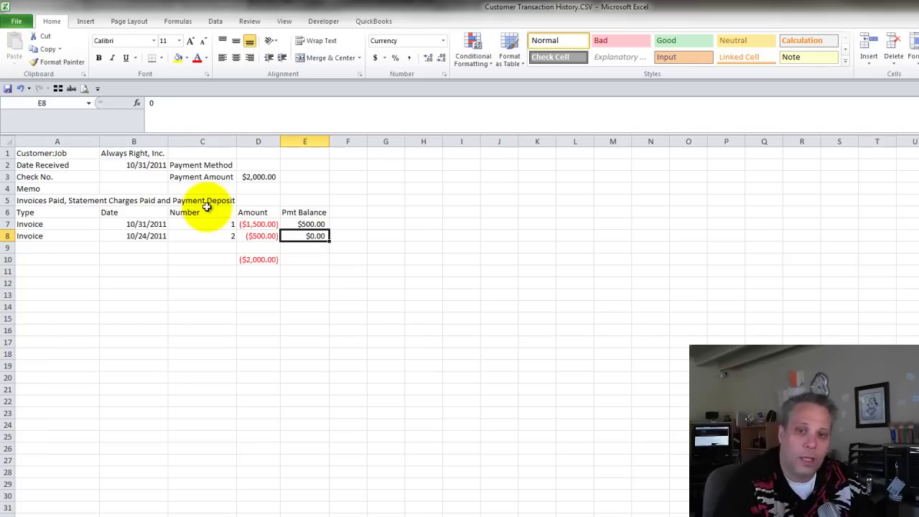
pyautogui.click(74, 271)
pyautogui.click(62, 261)
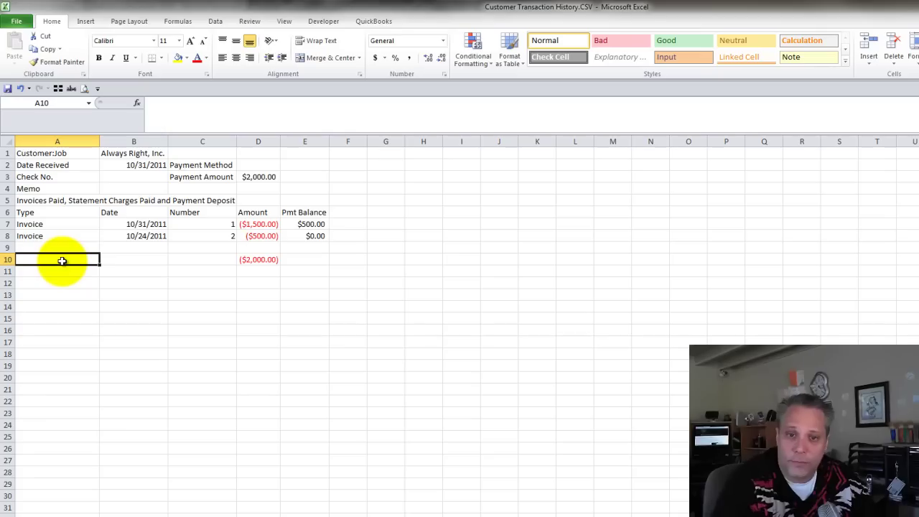